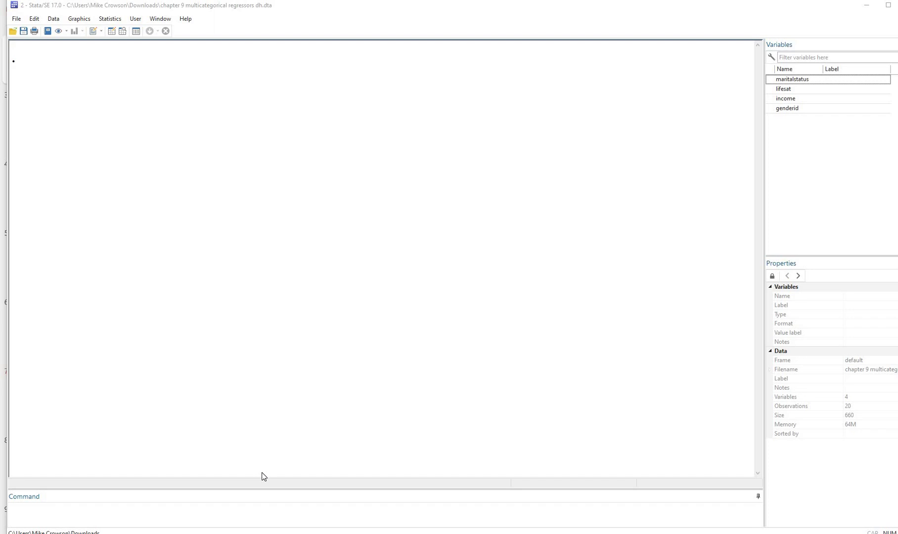
Open the linear regression dialog and clear the existing list of independent variables.
click(111, 20)
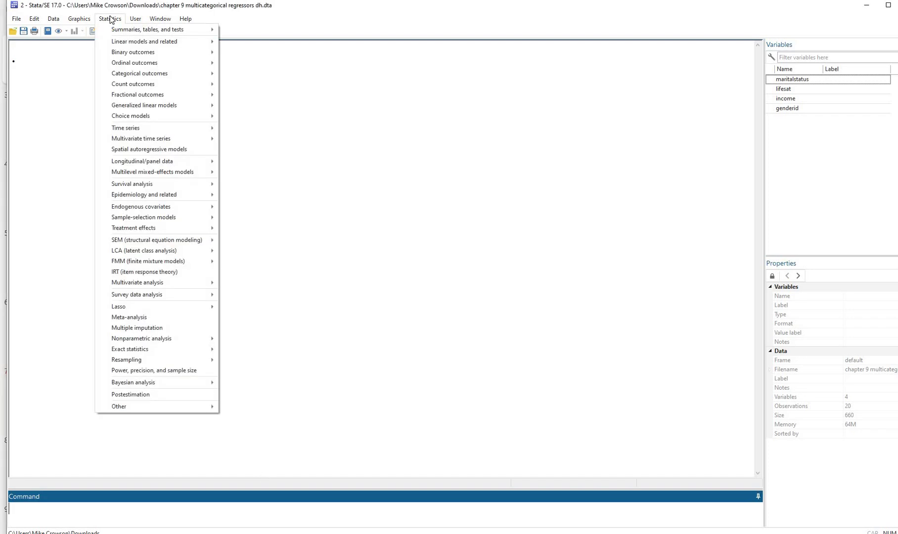
mouse_move(121, 42)
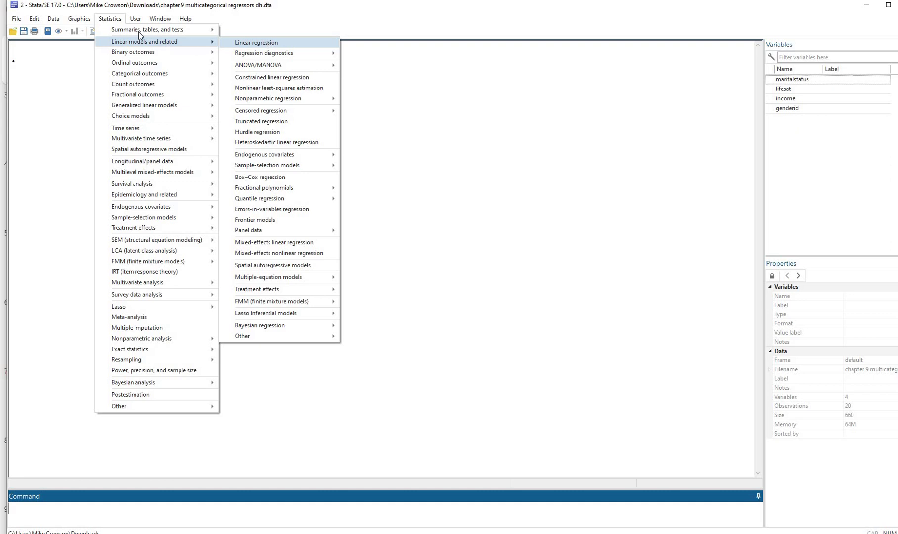
mouse_move(174, 43)
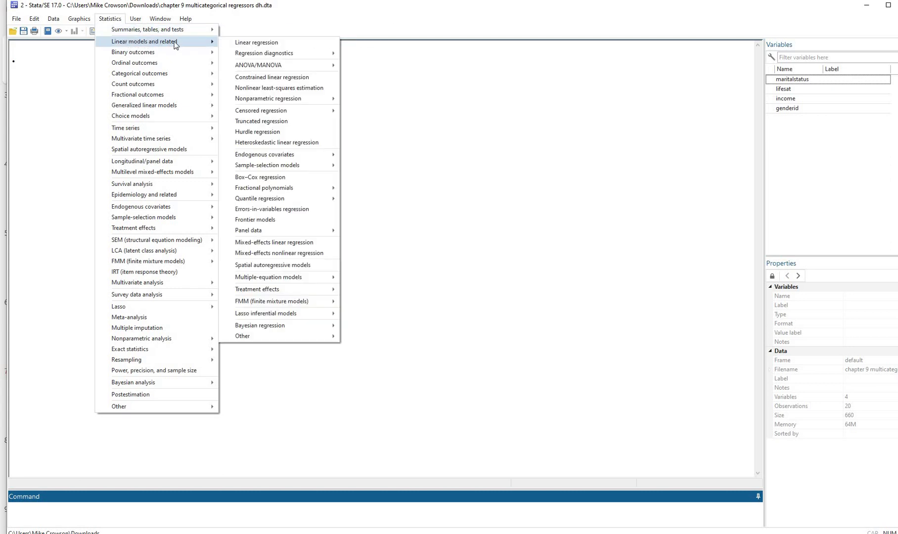
click(257, 44)
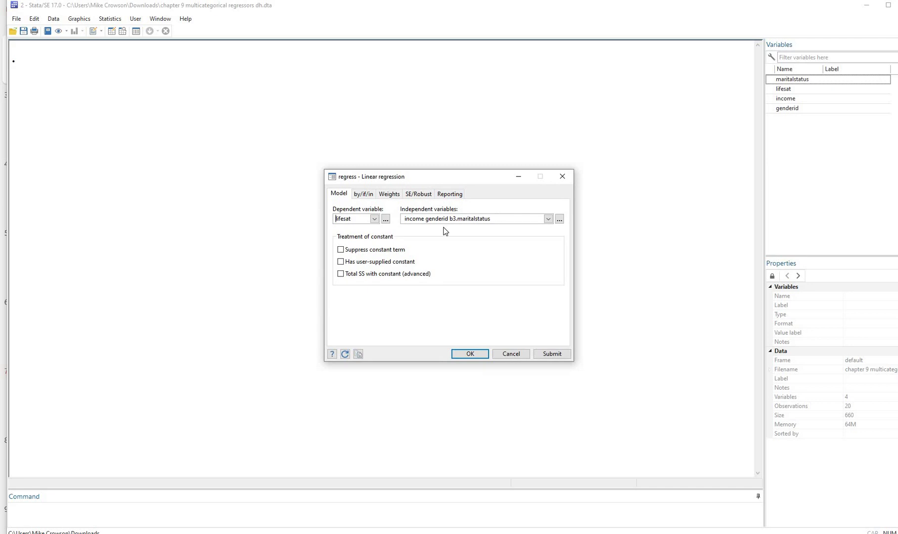
key(Tab)
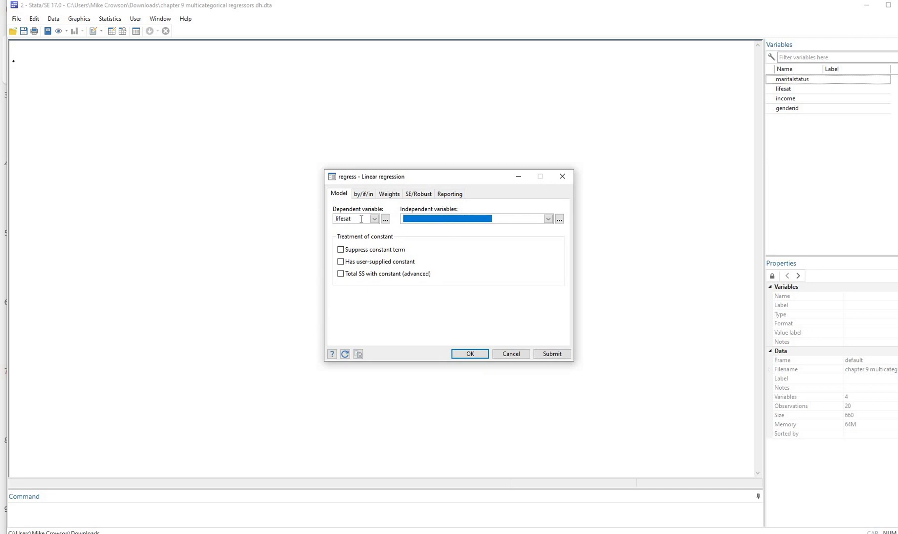
key(Delete)
Choose lifesat as the dependent variable of the linear regression.
click(374, 220)
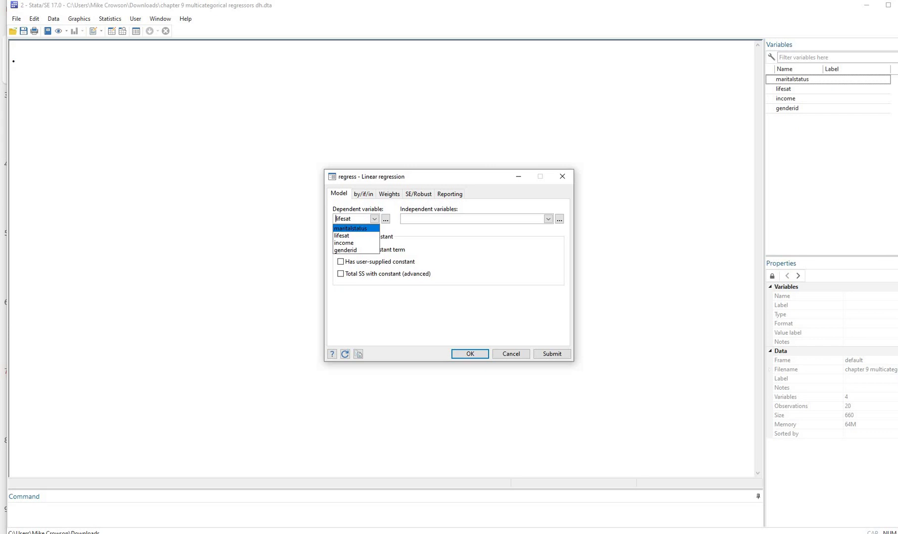
mouse_move(779, 79)
mouse_down()
mouse_move(774, 68)
mouse_move(771, 114)
mouse_up()
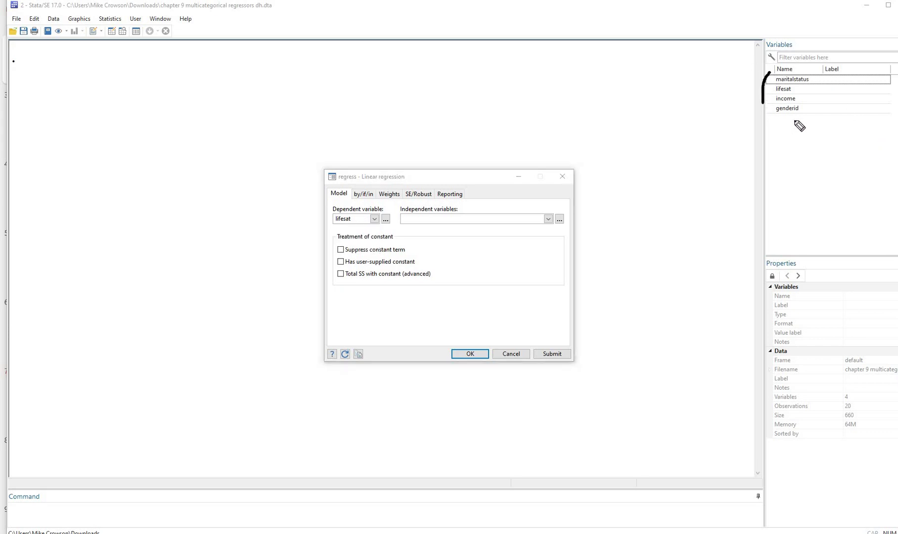
click(866, 144)
click(375, 219)
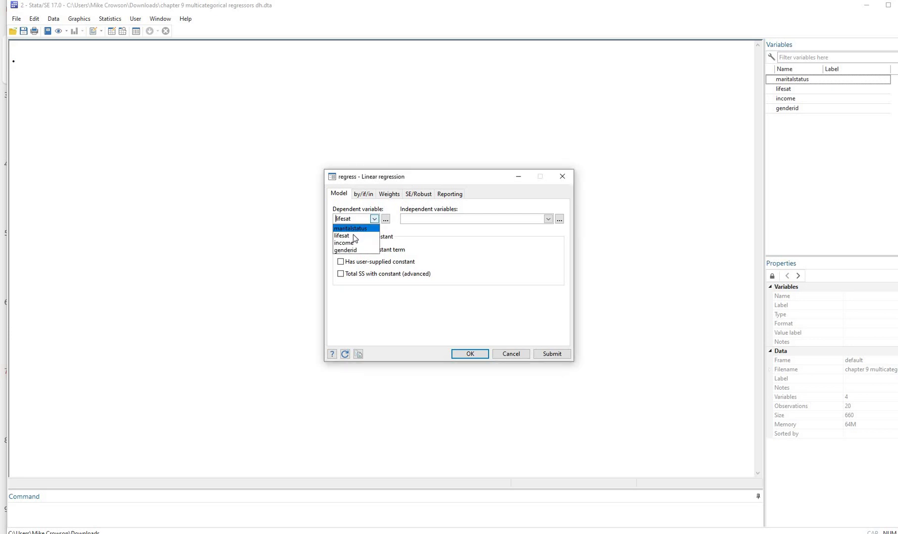
click(347, 236)
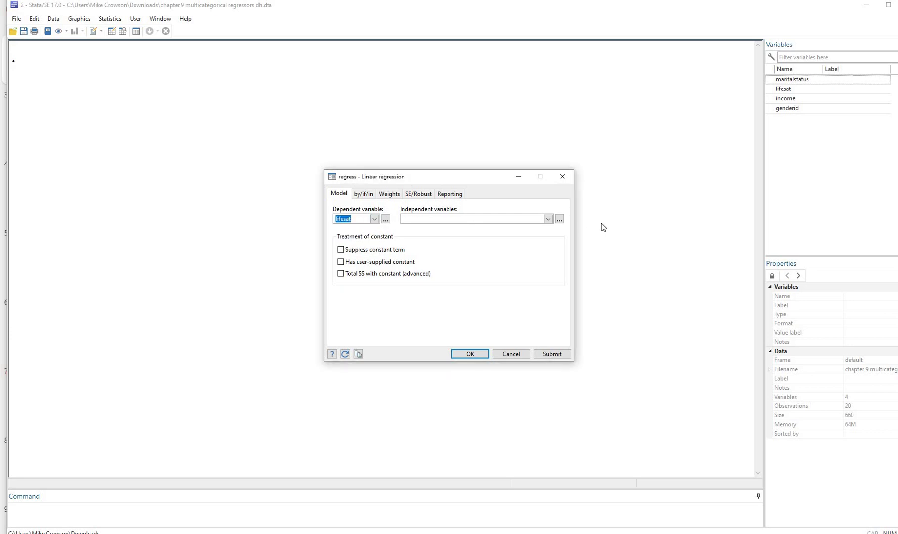
Enter i.maritalstatus as the factor-type independent variable and run the regression.
click(548, 219)
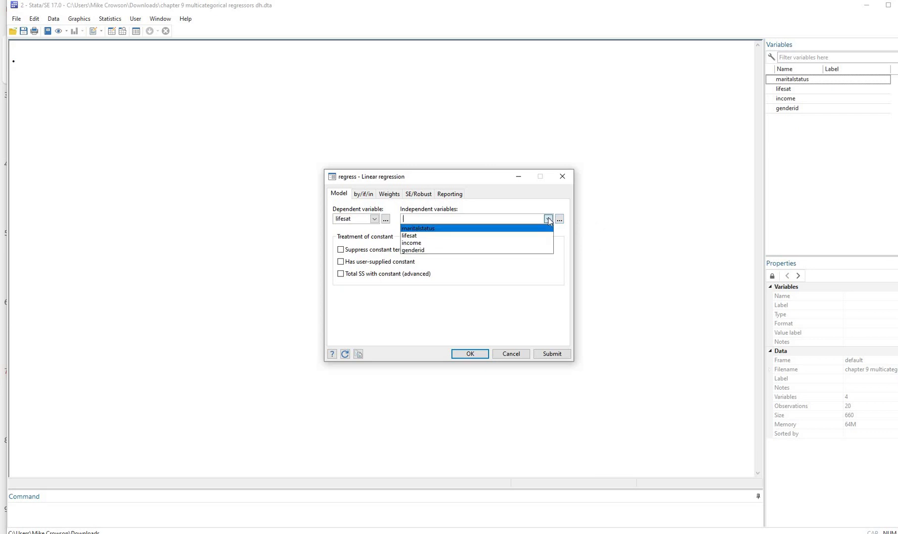
click(493, 228)
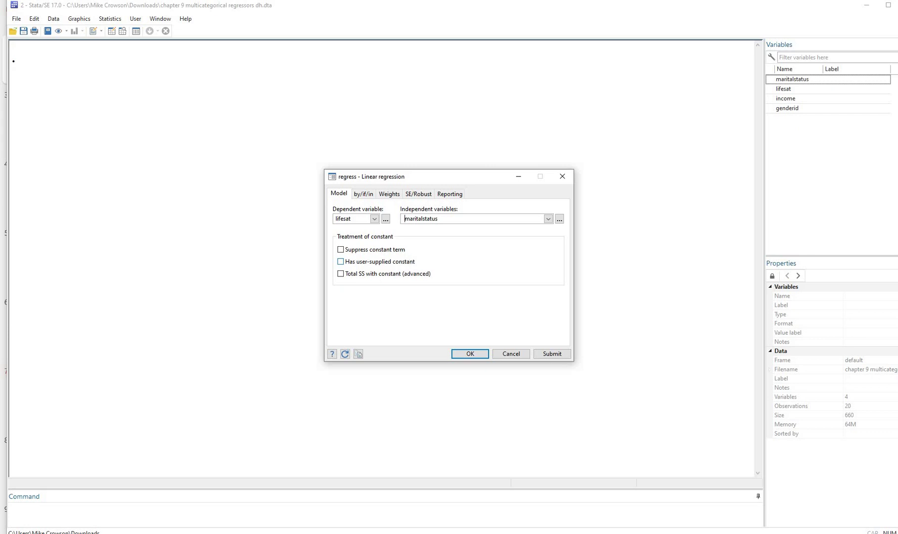
text(i.)
click(470, 354)
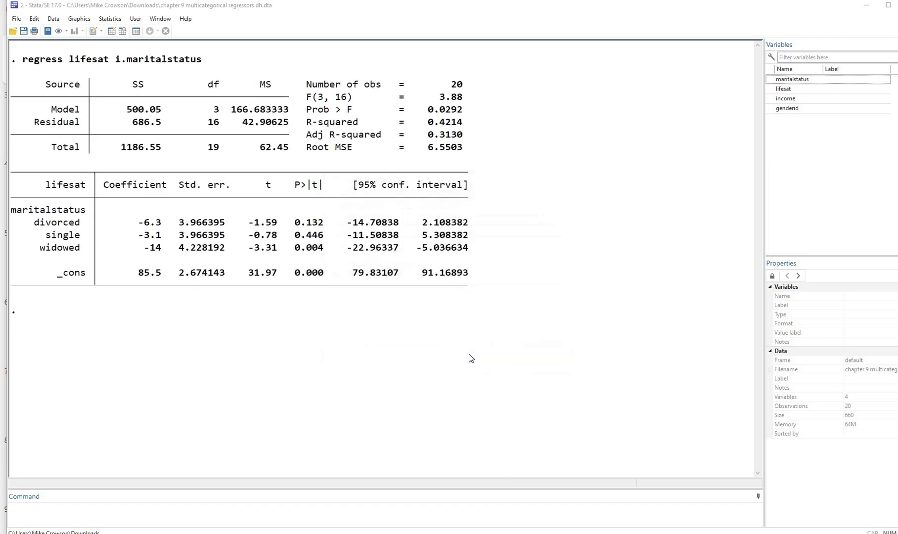
click(887, 150)
mouse_move(84, 218)
mouse_down()
mouse_move(97, 211)
mouse_move(94, 247)
mouse_up()
drag(115, 66, 129, 69)
click(897, 222)
Run the linear regression of lifesat again with b4.maritalstatus, making category 4 the reference group.
click(110, 19)
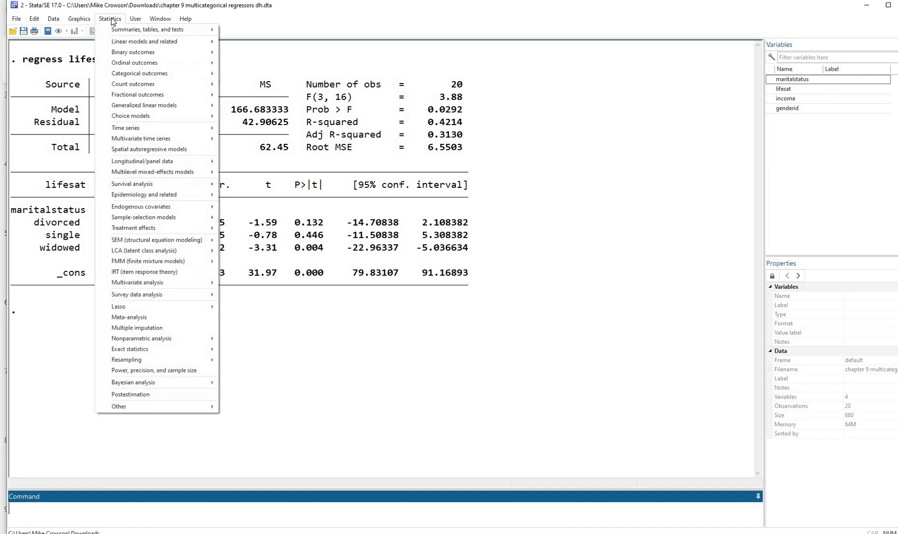
mouse_move(173, 41)
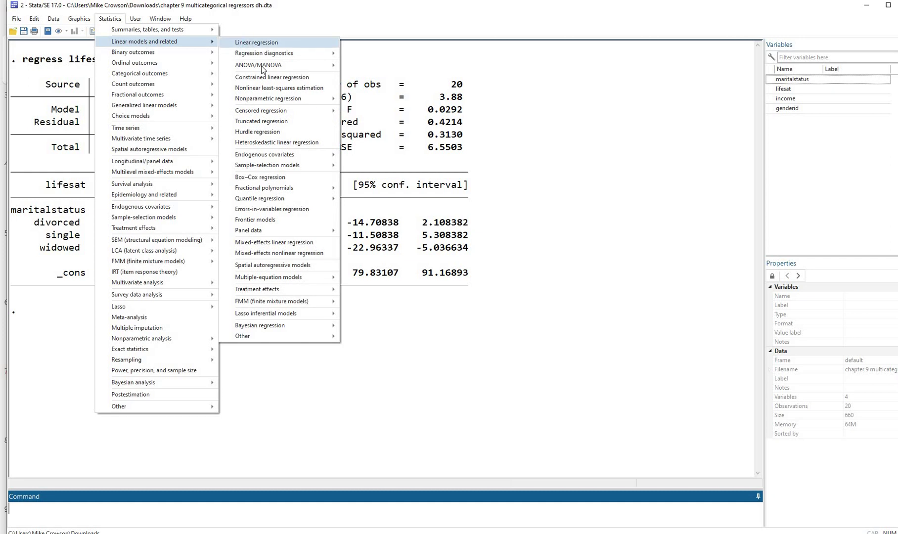
click(250, 43)
click(407, 219)
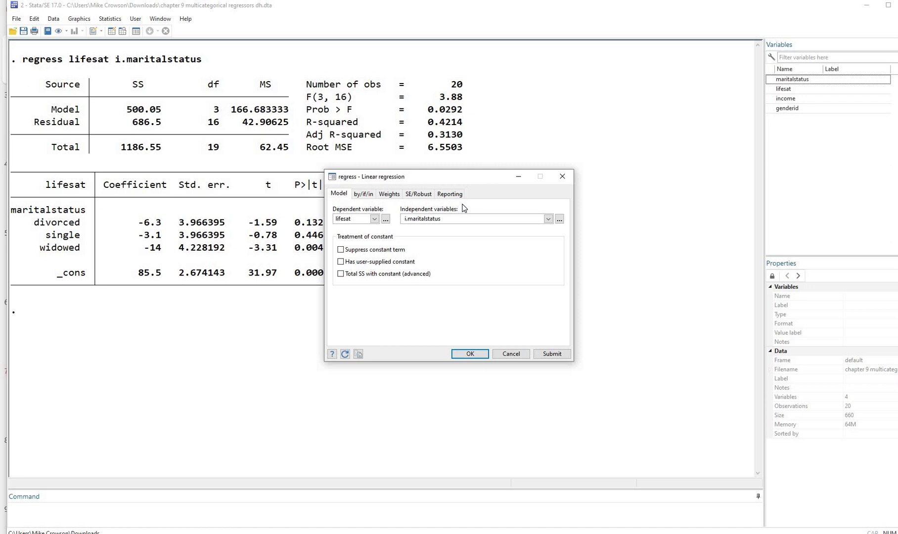
key(BackSpace)
text(b4)
click(456, 219)
click(471, 353)
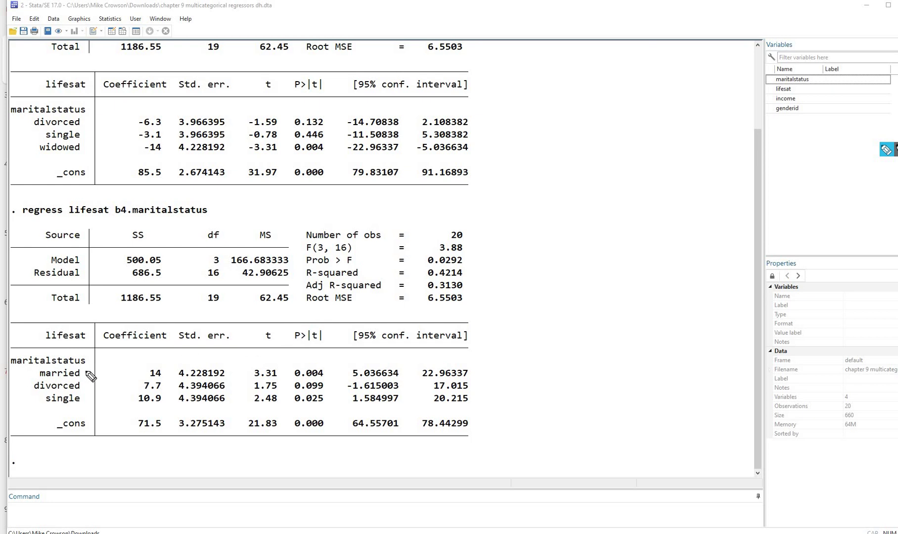
Examine the coefficients, standard errors, t and p values, constant, R-squared and F test in the b4.maritalstatus regression output.
mouse_move(83, 369)
mouse_down()
mouse_move(99, 365)
mouse_move(101, 392)
mouse_up()
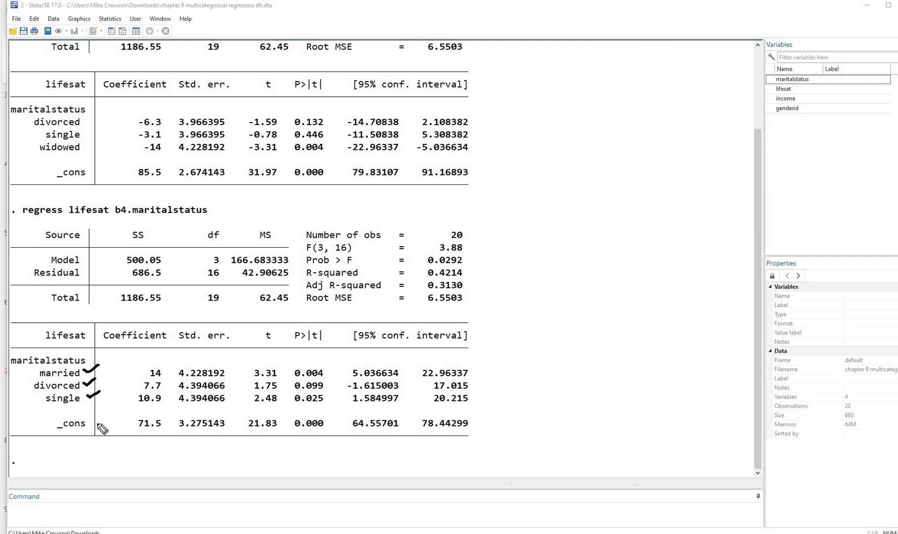
mouse_move(135, 433)
mouse_down()
mouse_move(170, 434)
mouse_move(159, 415)
mouse_move(131, 418)
mouse_move(144, 442)
mouse_move(173, 429)
mouse_up()
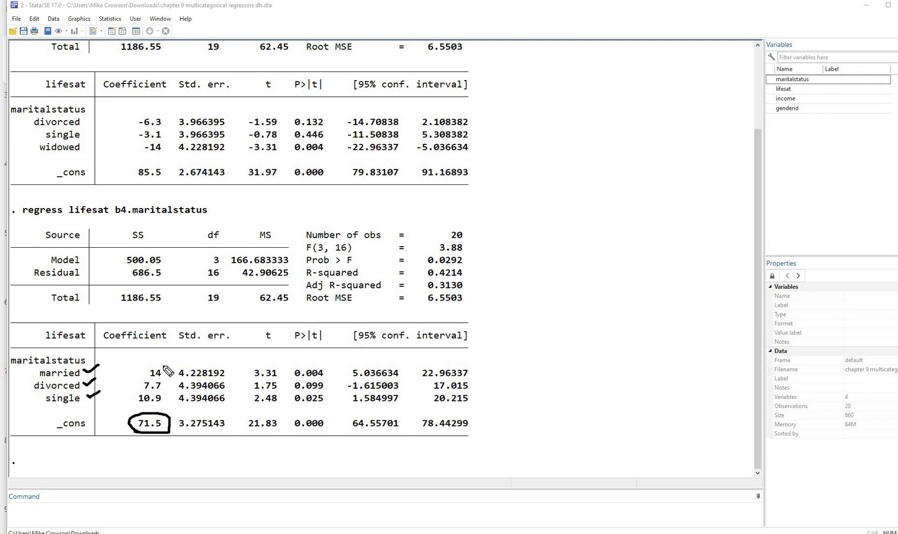
mouse_move(162, 366)
mouse_down()
mouse_move(170, 390)
mouse_move(162, 404)
mouse_up()
drag(123, 341, 320, 346)
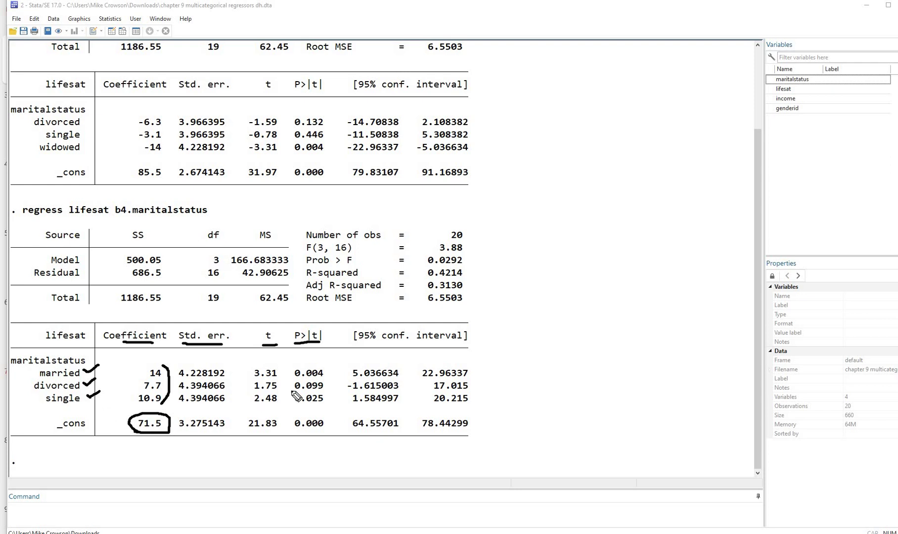
drag(327, 369, 344, 364)
click(329, 384)
click(329, 397)
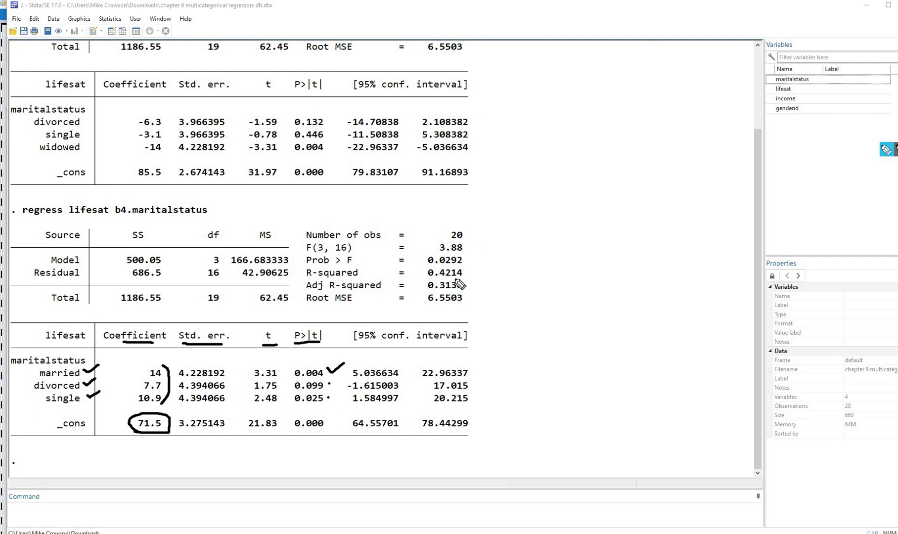
drag(434, 279, 449, 276)
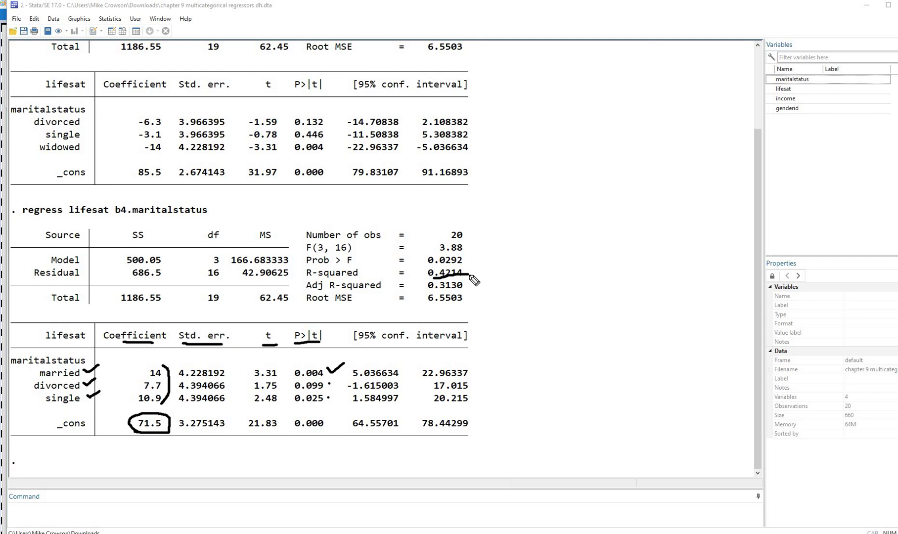
drag(466, 243, 467, 265)
key(Escape)
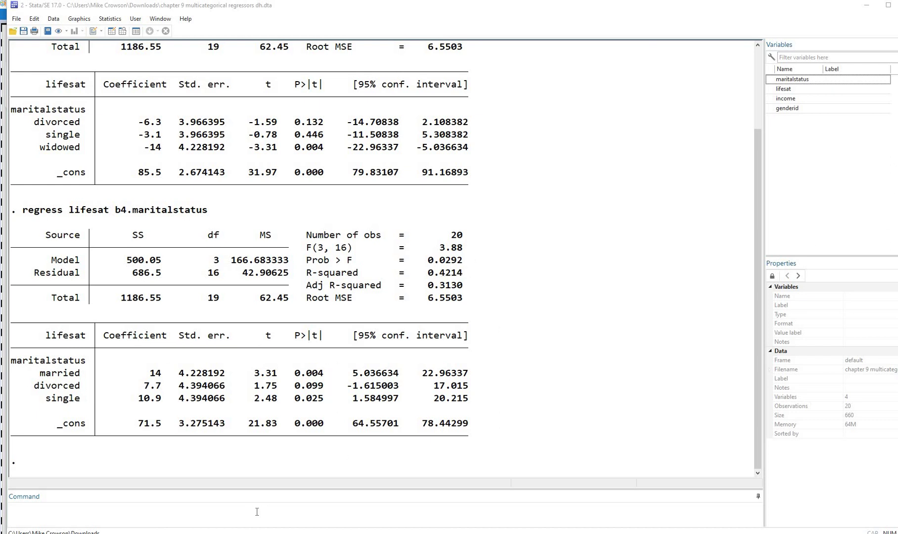
Run a one-way analysis of variance with the command anova lifesat maritalstatus.
click(257, 512)
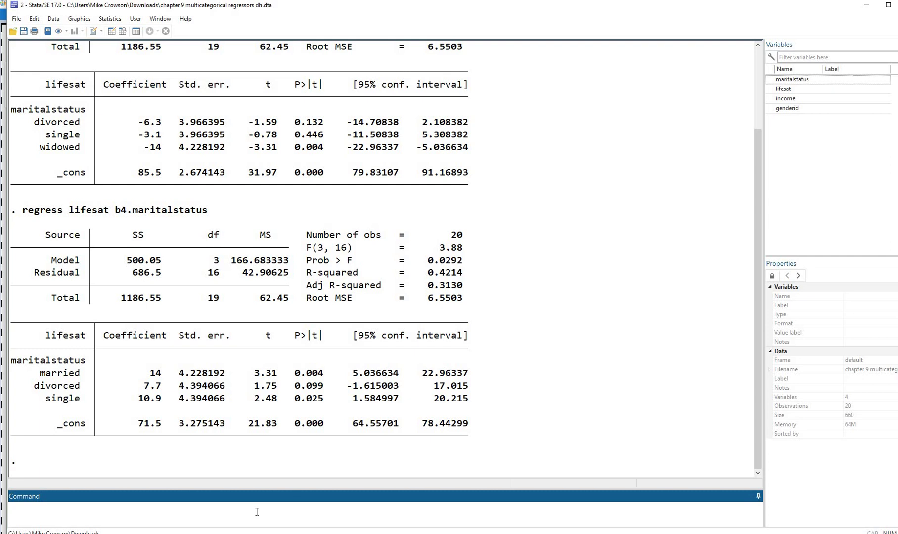
text(anova lifesat mari)
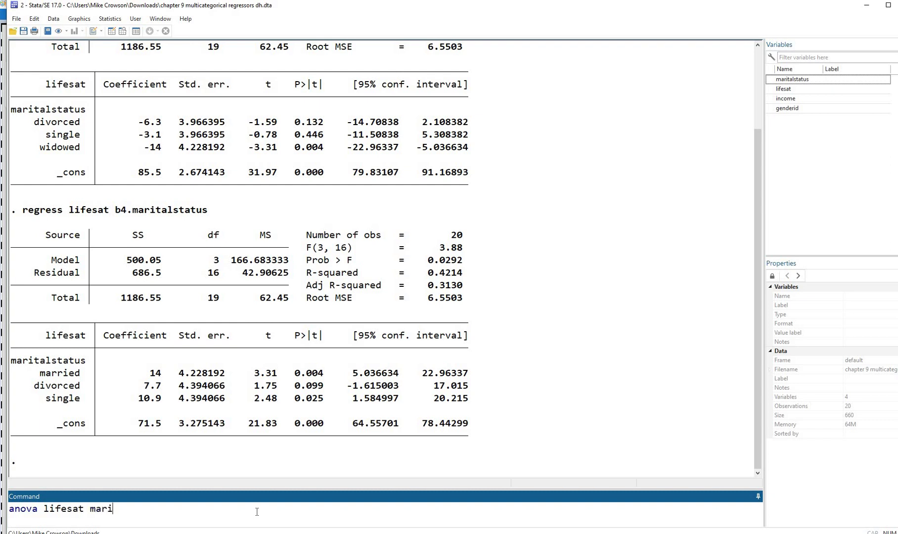
text(talstatus)
key(Return)
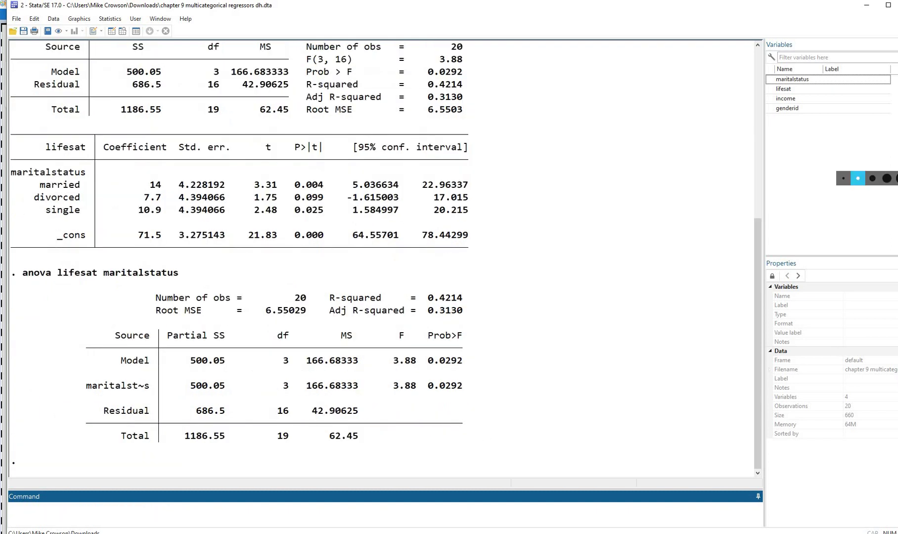
Compare the R-squared, adjusted R-squared and F test of the ANOVA output with those of the regression output.
click(887, 149)
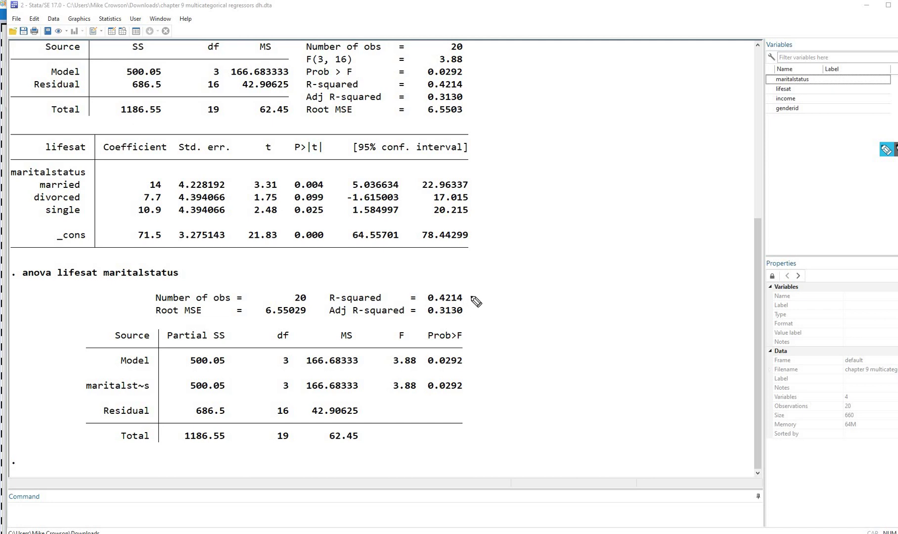
drag(466, 295, 484, 289)
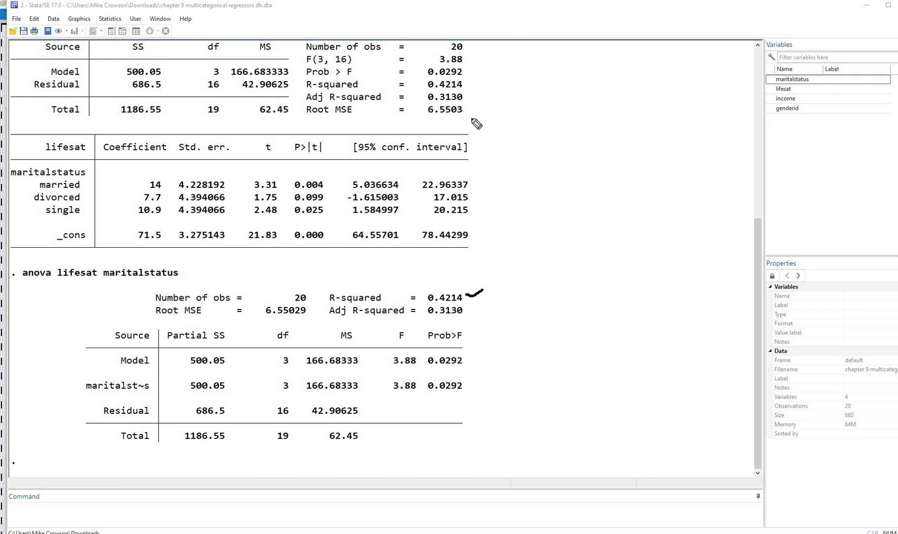
click(465, 83)
drag(465, 82, 479, 75)
mouse_move(464, 304)
mouse_down()
mouse_move(469, 310)
mouse_move(478, 301)
mouse_up()
click(465, 93)
drag(464, 92, 476, 91)
drag(467, 58, 483, 55)
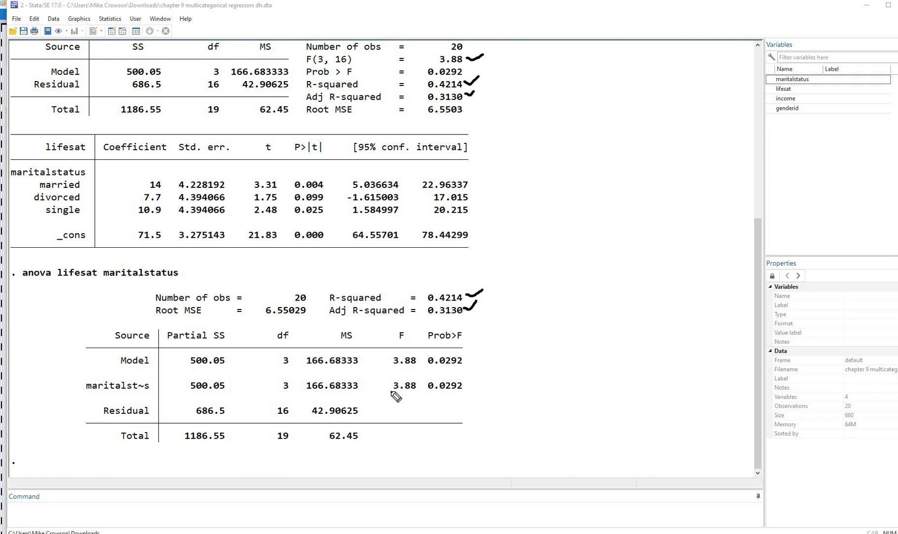
drag(392, 393, 456, 385)
drag(439, 77, 454, 79)
key(Escape)
scroll(620, 239, up, 1)
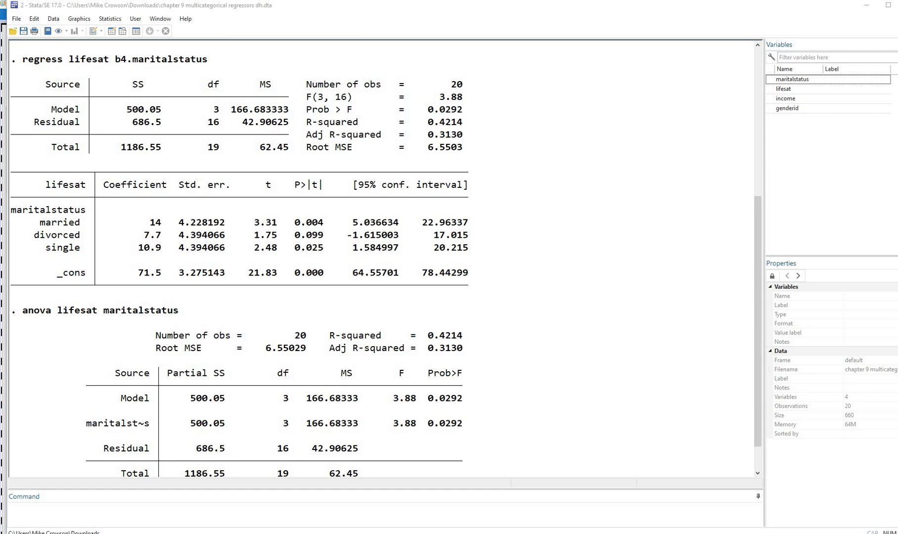
scroll(389, 415, down, 1)
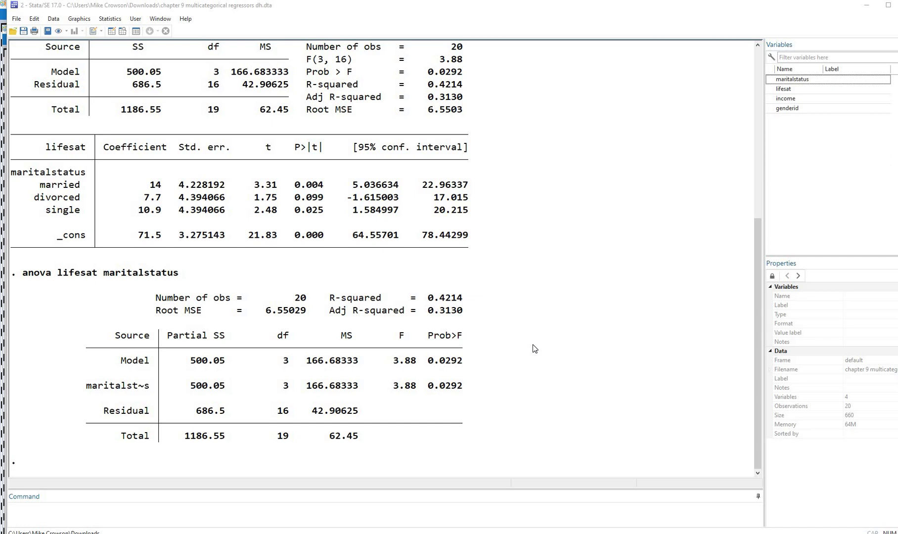
Rerun the linear regression of lifesat with b1.maritalstatus, making category 1 the reference group.
click(110, 20)
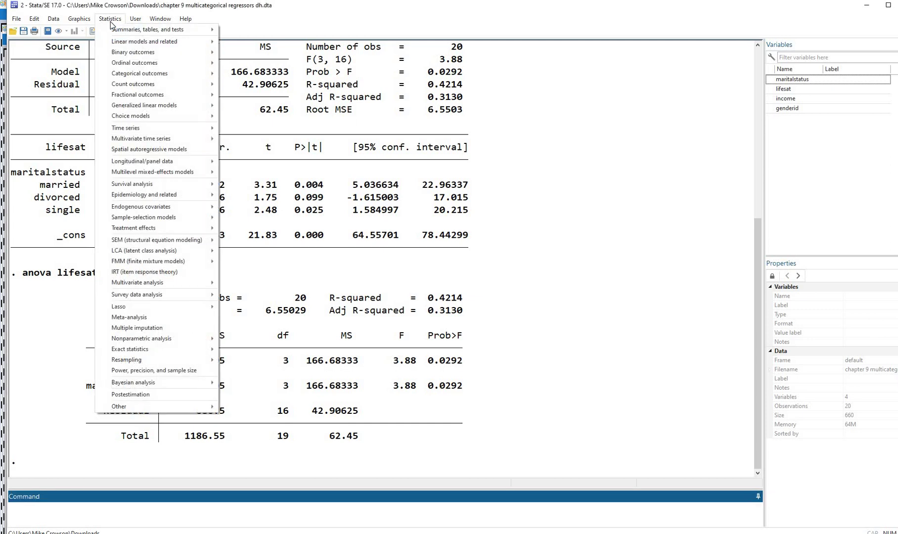
mouse_move(205, 48)
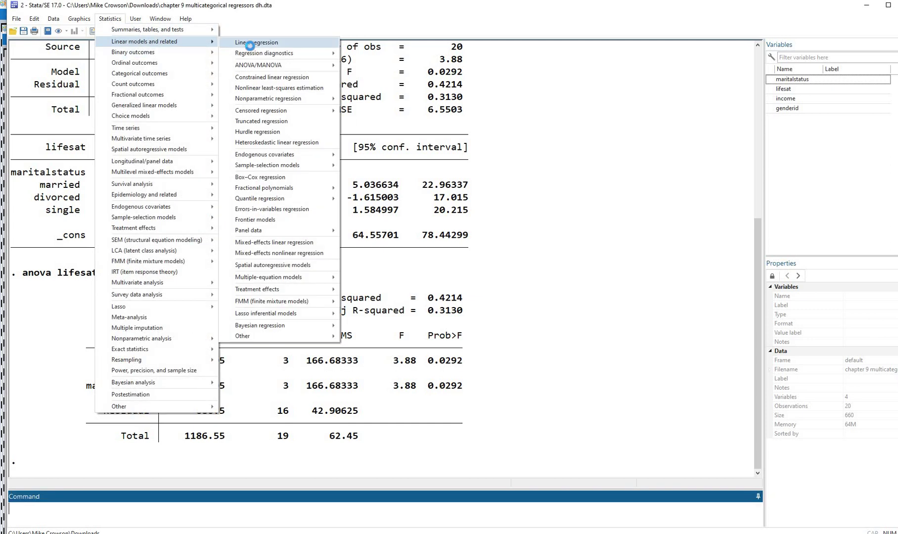
click(247, 43)
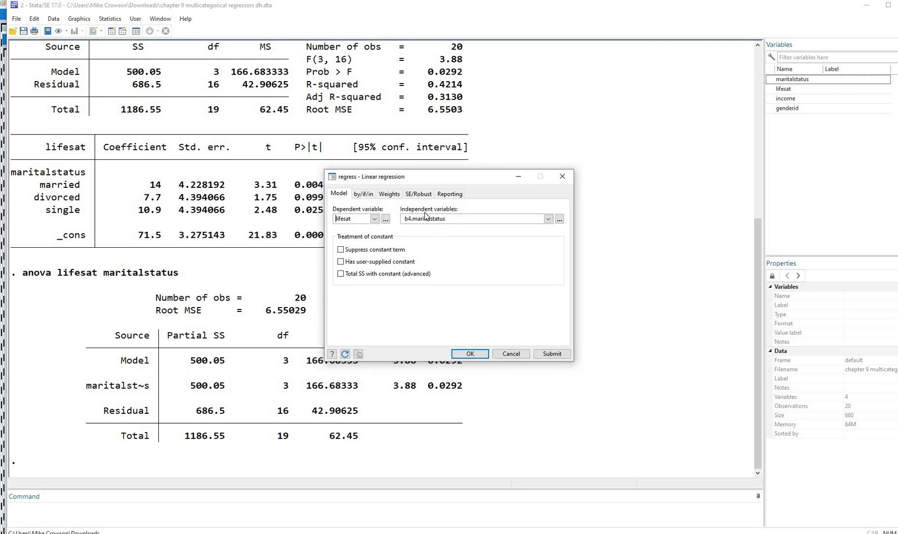
click(408, 218)
key(BackSpace)
key(BackSpace)
text(i)
key(BackSpace)
text(b1)
click(470, 353)
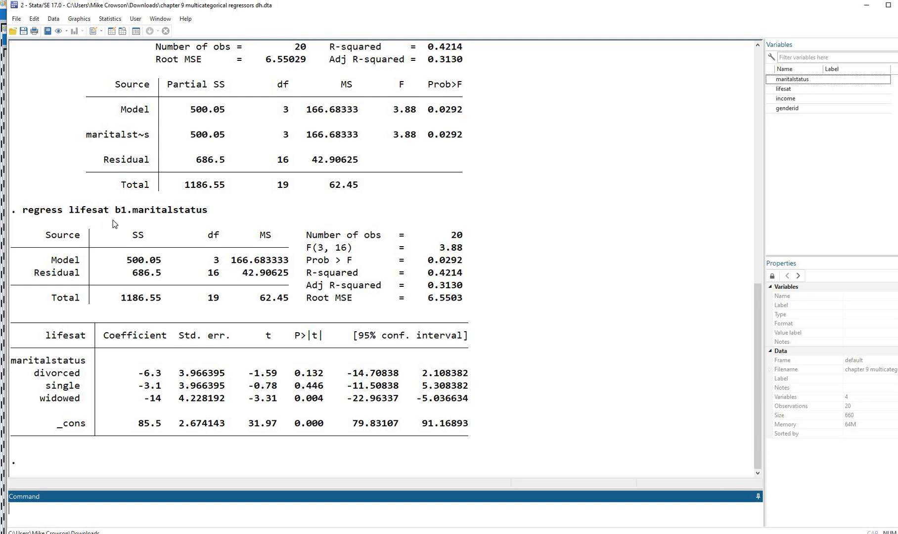
click(105, 18)
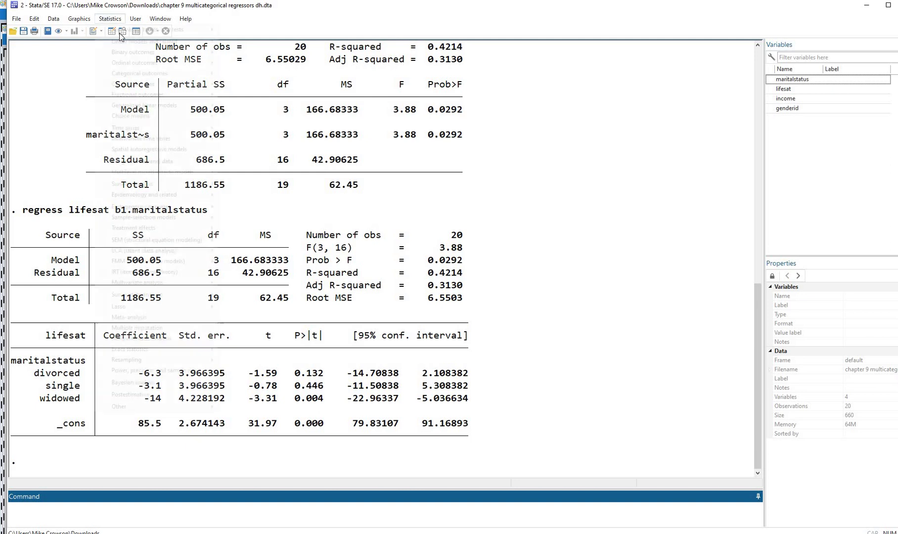
mouse_move(163, 41)
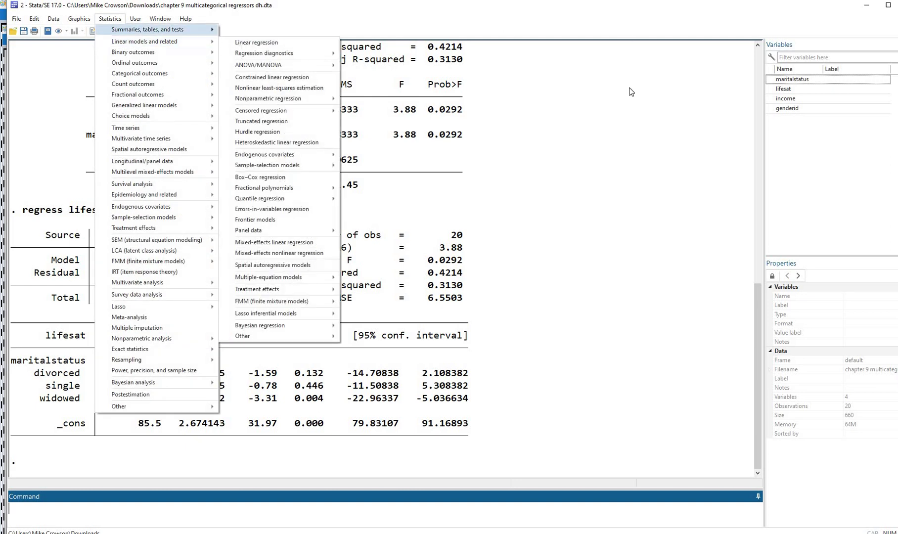
click(348, 165)
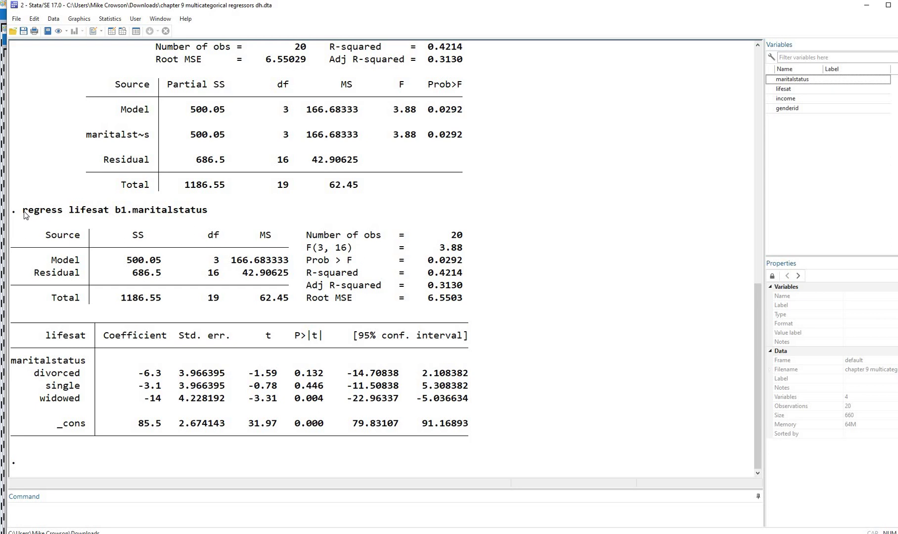
Review the regression command's parts, then run regress lifesat b1.maritalstatus again as a command with category 1 as the reference.
drag(23, 210, 106, 212)
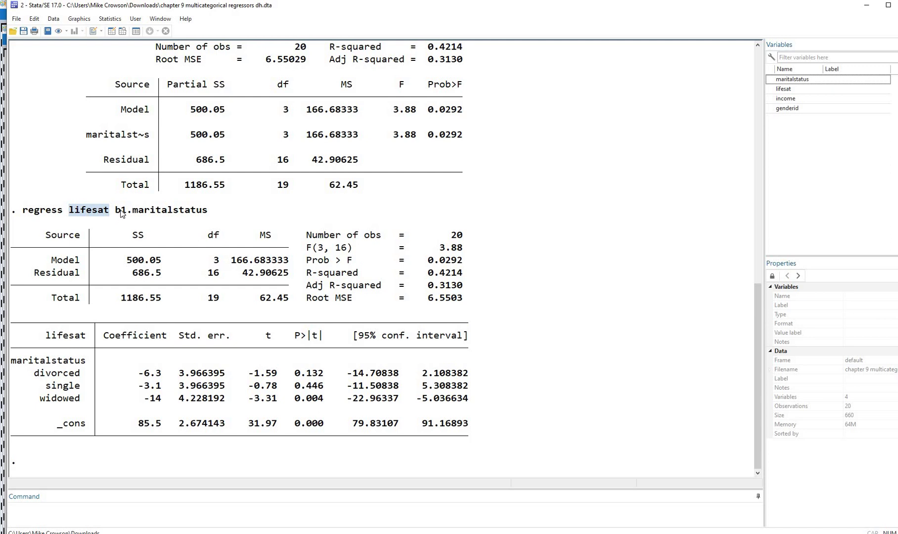
drag(116, 211, 210, 211)
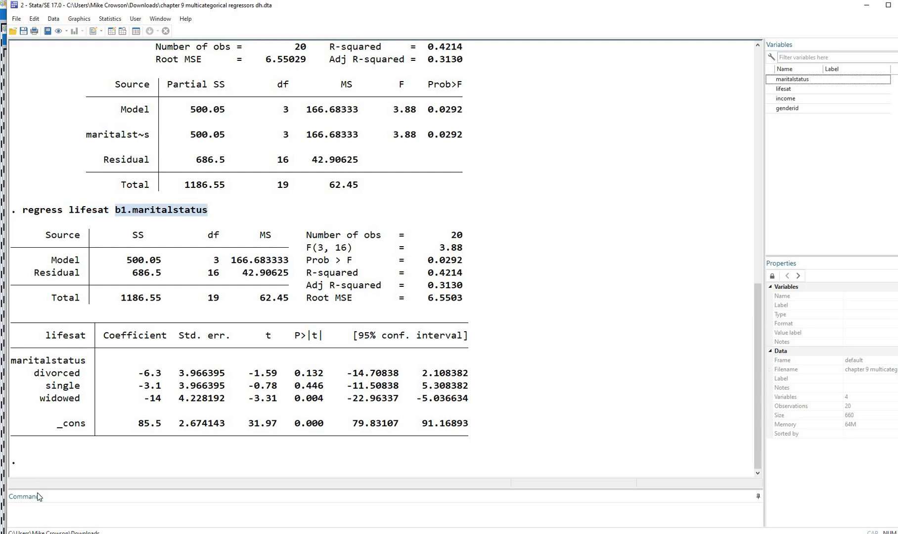
click(60, 509)
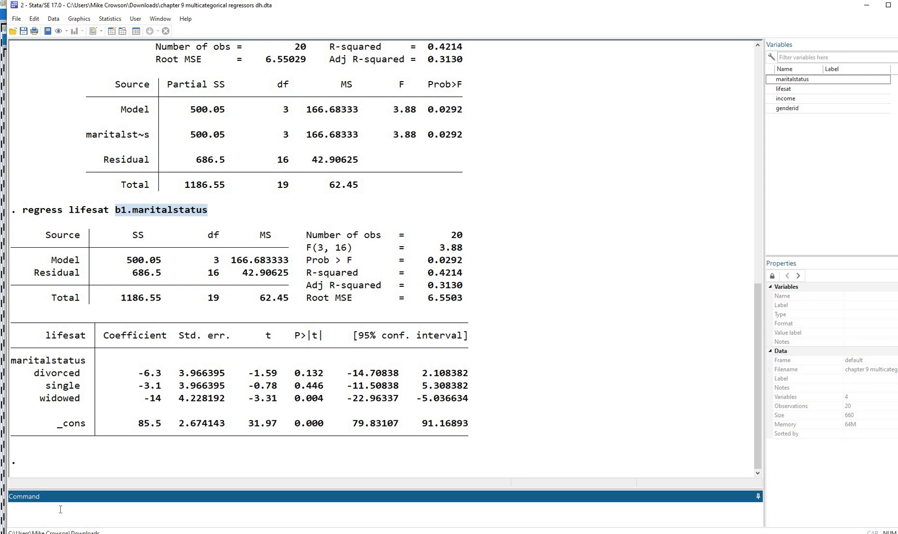
text(regress lifesat b1.maritalstatus)
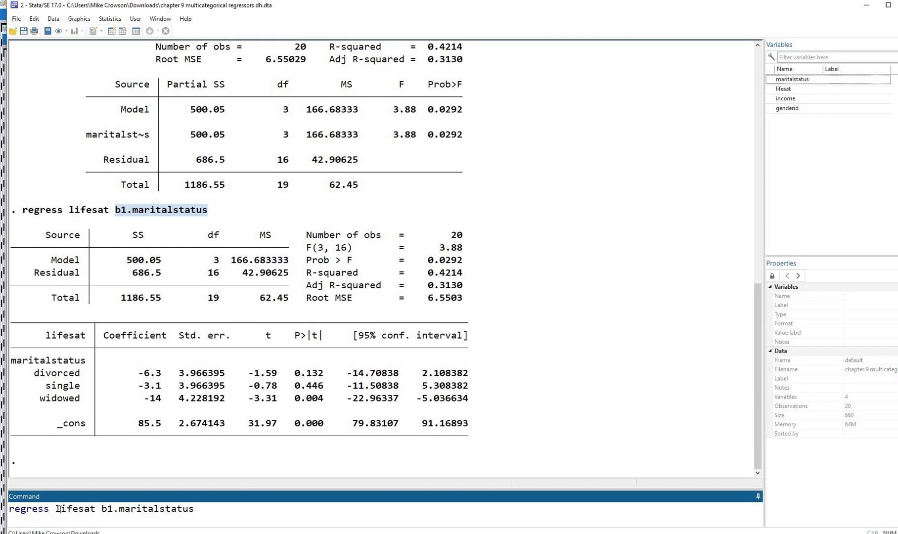
key(Return)
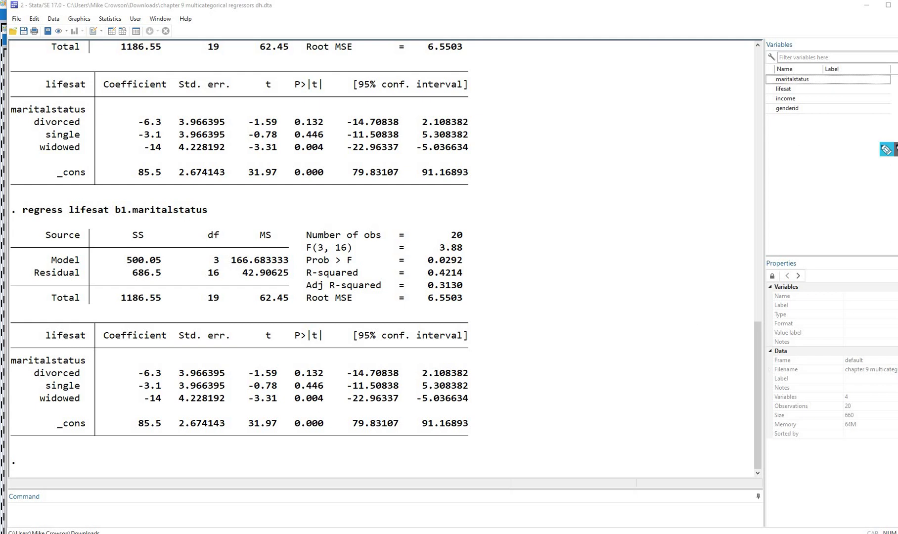
Examine the model fit statistics, constant, marital status coefficients and their p values in the b1.maritalstatus regression output.
click(886, 150)
mouse_move(469, 230)
mouse_down()
mouse_move(483, 268)
mouse_move(471, 305)
mouse_up()
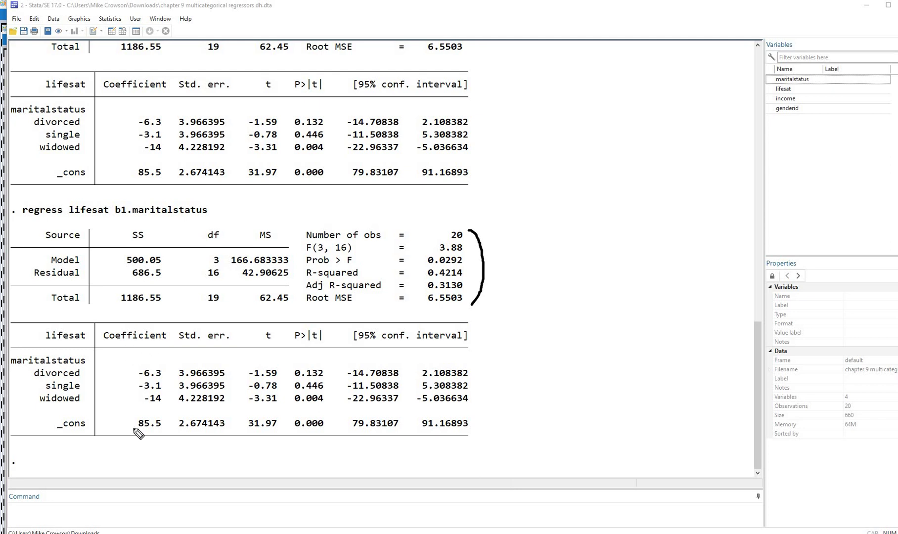
mouse_move(129, 431)
mouse_down()
mouse_move(147, 436)
mouse_move(157, 413)
mouse_move(129, 422)
mouse_move(134, 435)
mouse_up()
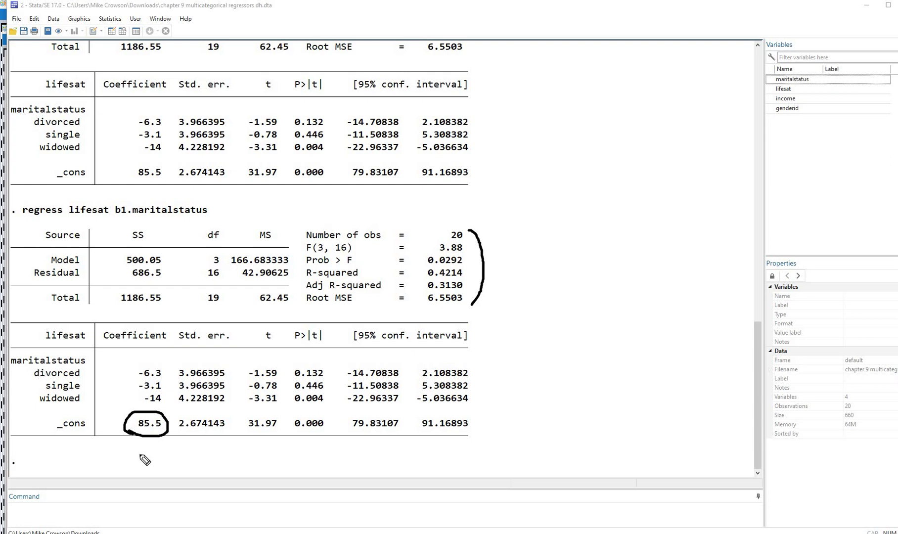
mouse_move(148, 437)
mouse_down()
mouse_move(153, 451)
mouse_move(145, 439)
mouse_up()
drag(166, 370, 162, 399)
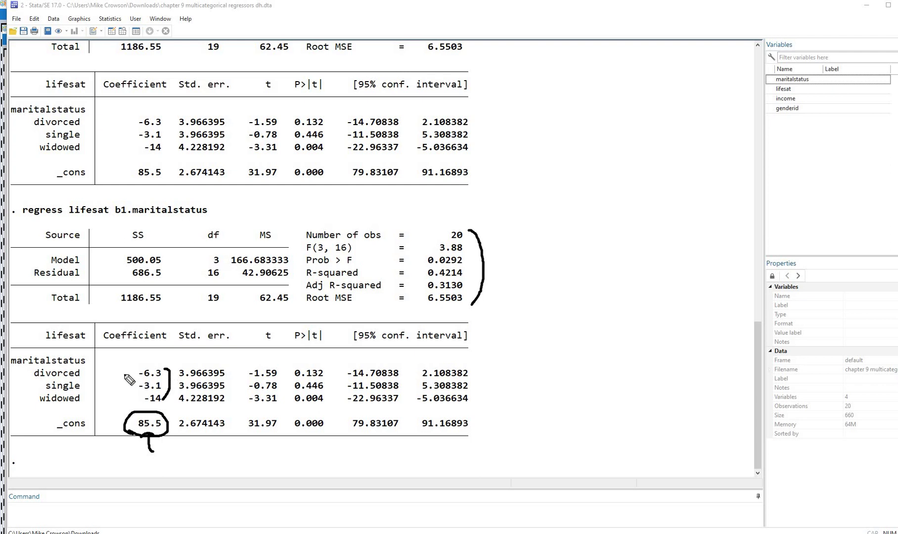
drag(142, 379, 167, 378)
click(328, 372)
drag(140, 391, 163, 391)
click(326, 385)
click(144, 404)
drag(146, 406, 168, 406)
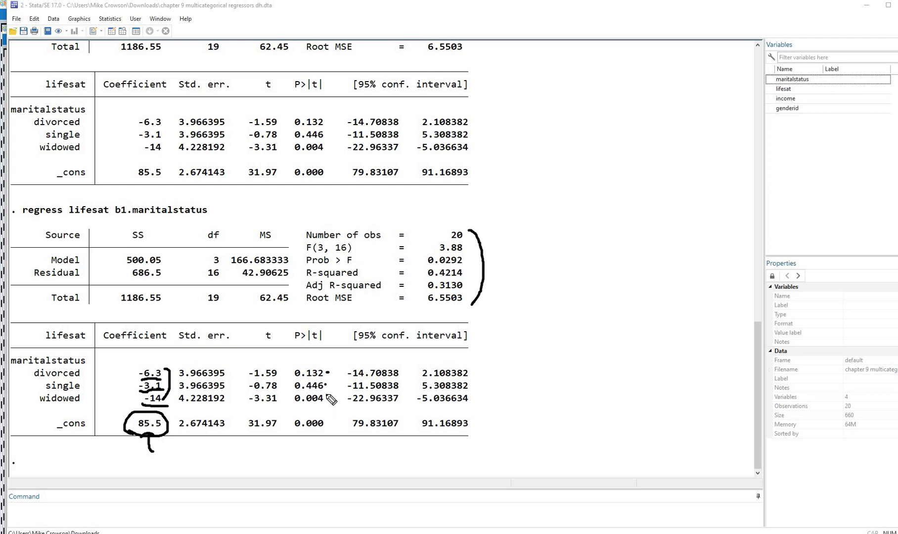
drag(326, 394, 329, 397)
key(Escape)
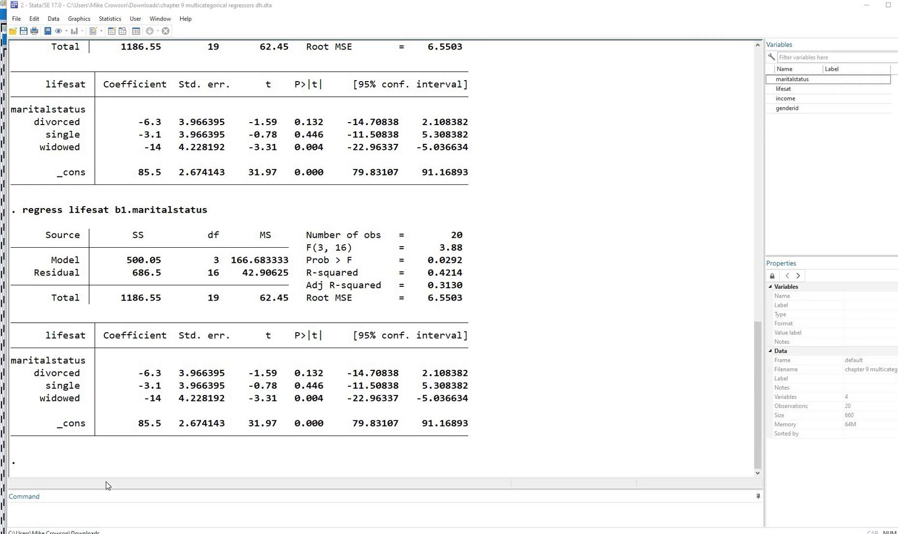
Try to regress lifesat on marital status with category 3 as the reference, using regress lifesat b3.martialstatus.
click(108, 510)
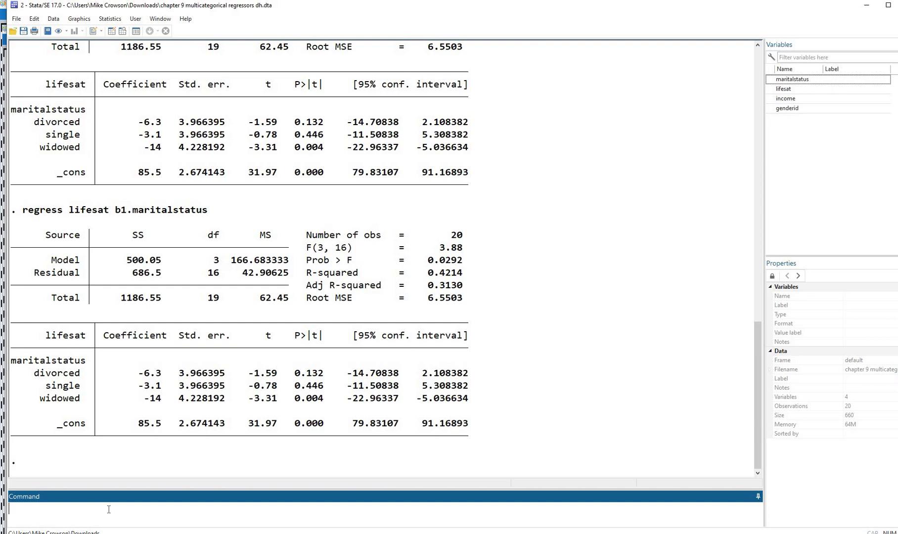
text(regress lifesat b)
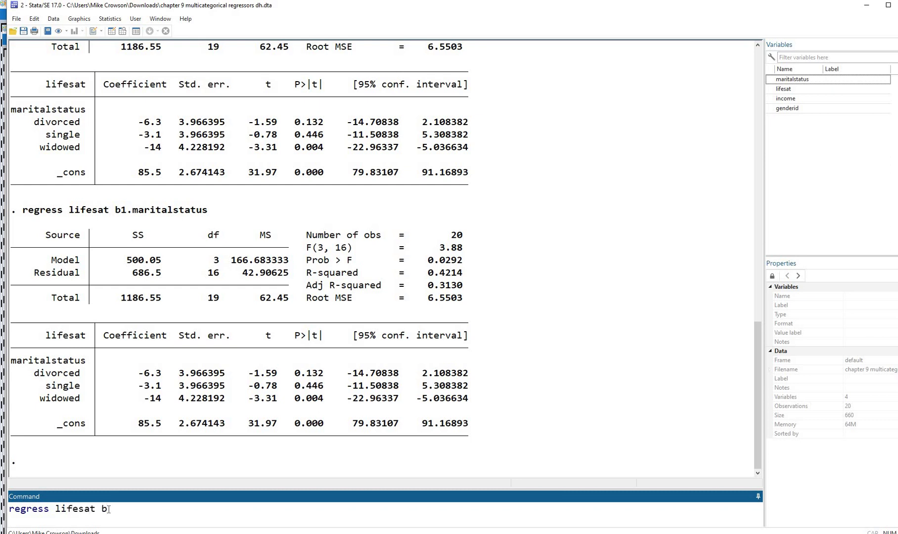
text(3.martialstatus)
key(Return)
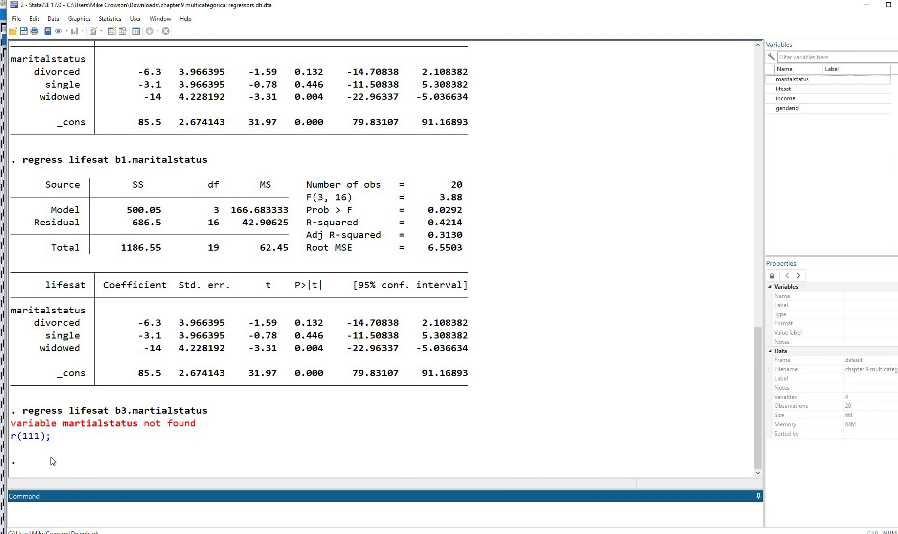
Run regress lifesat b3.maritalstatus to make category 3 the reference group, and review the married, divorced and widowed rows.
click(60, 508)
text(regress lifesat )
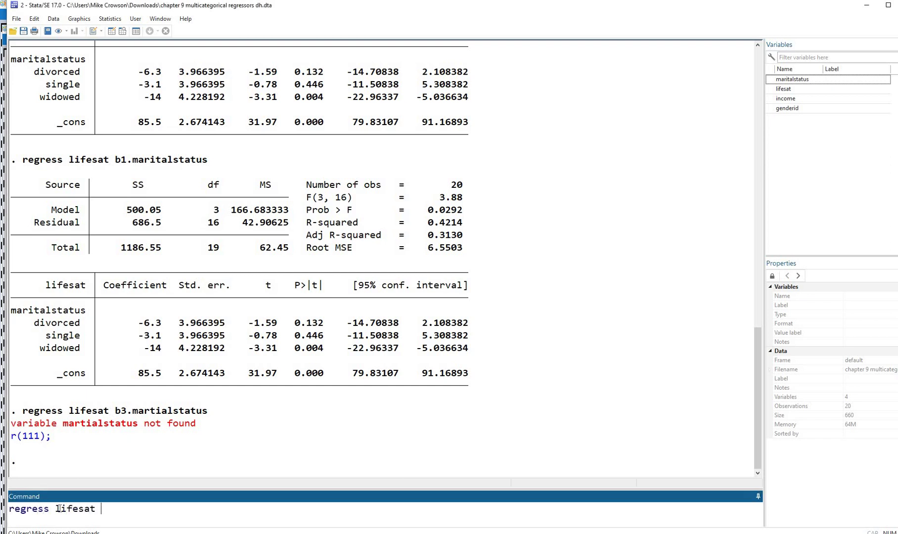
text(b3.marti)
key(BackSpace)
key(BackSpace)
text(italstatus)
key(Return)
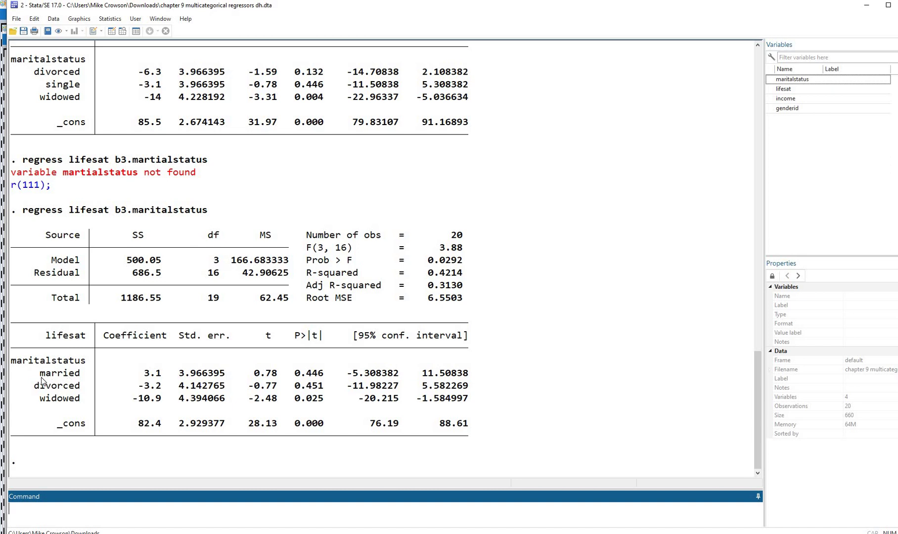
drag(39, 374, 80, 374)
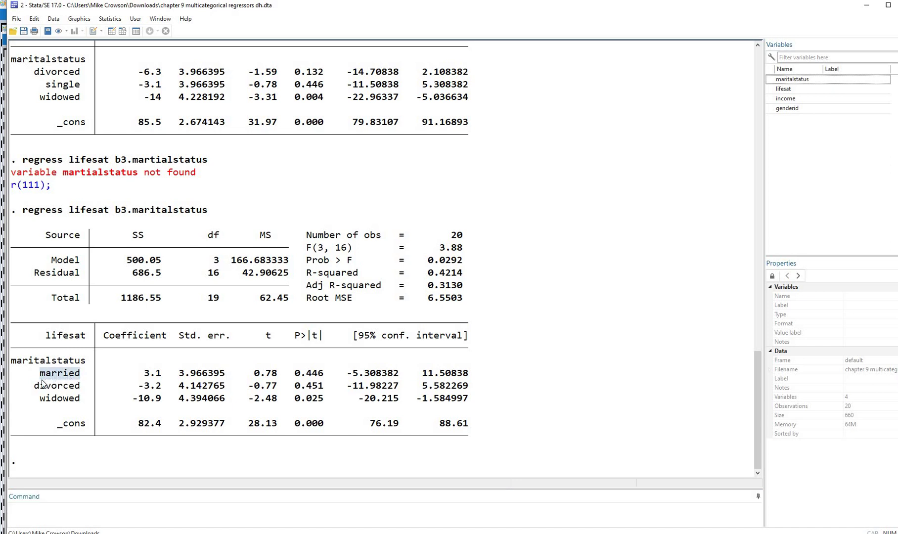
double_click(74, 387)
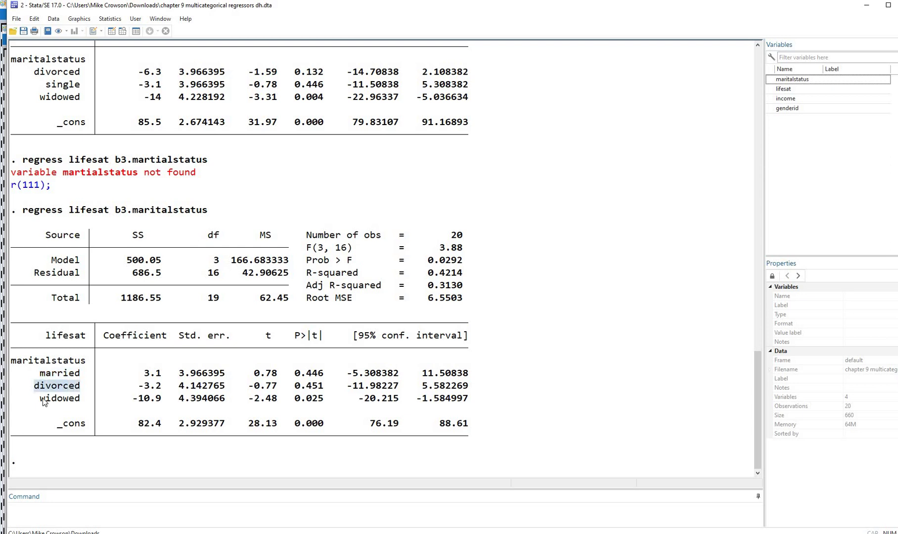
drag(40, 399, 92, 399)
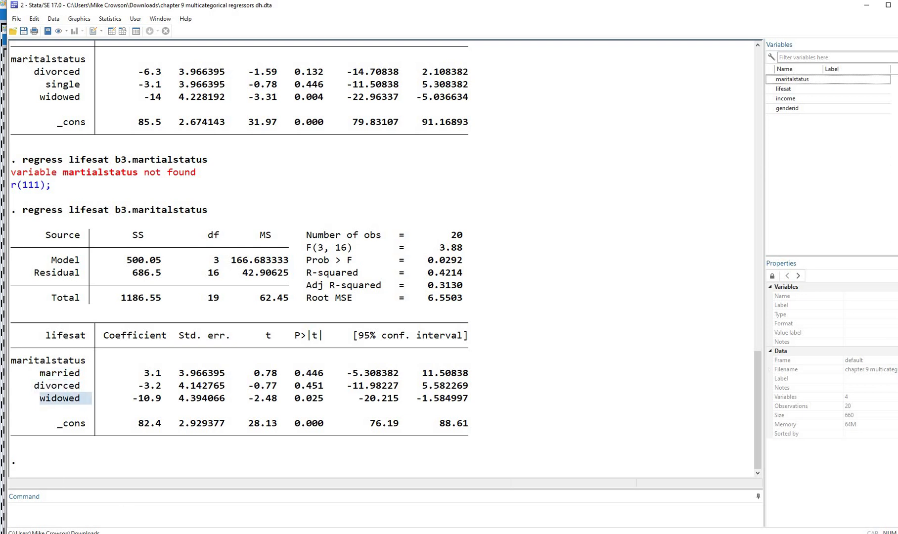
click(601, 355)
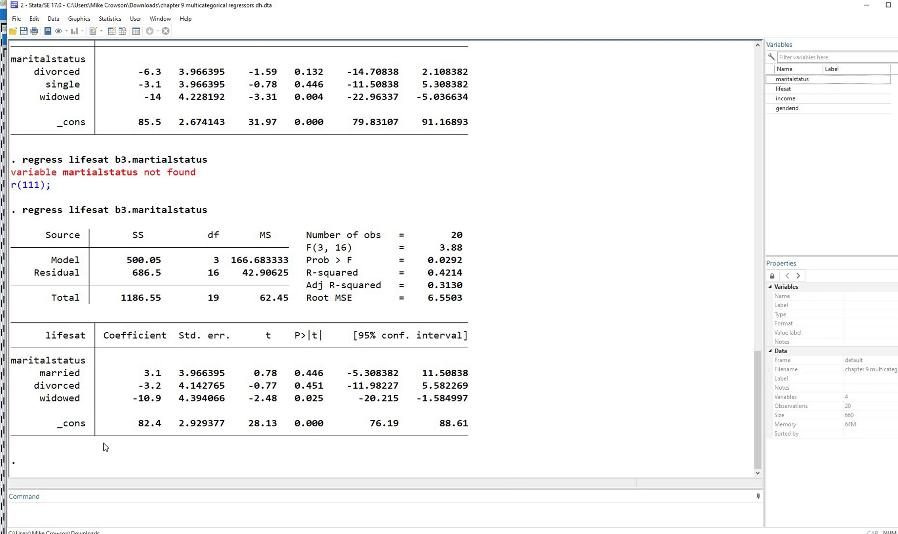
Run regress lifesat b2.maritalstatus to make category 2 the reference group, and review the category rows.
click(91, 511)
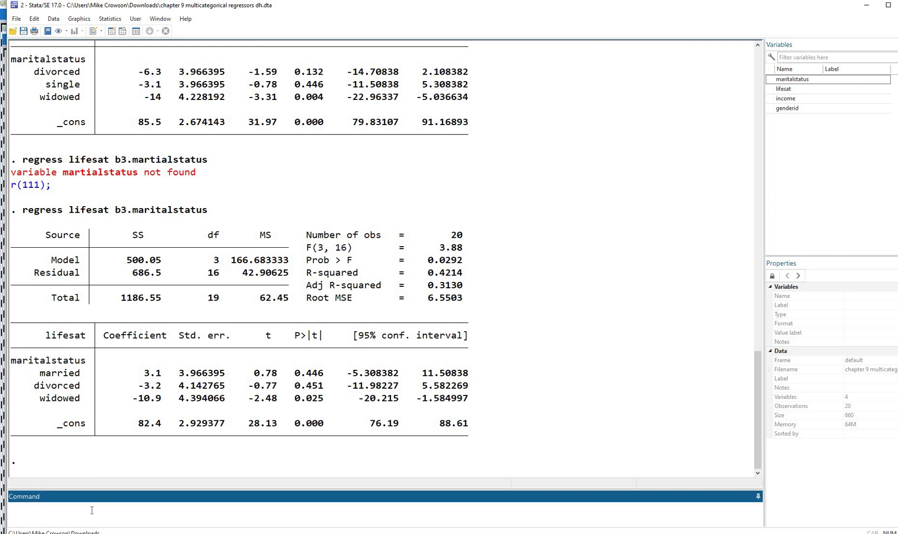
text(regress lifesat b2.maritals)
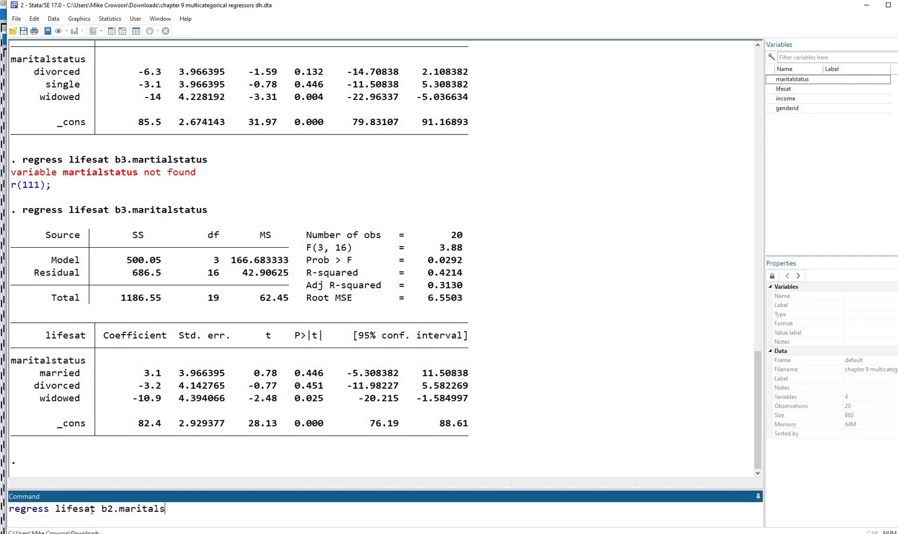
text(tatus)
key(Return)
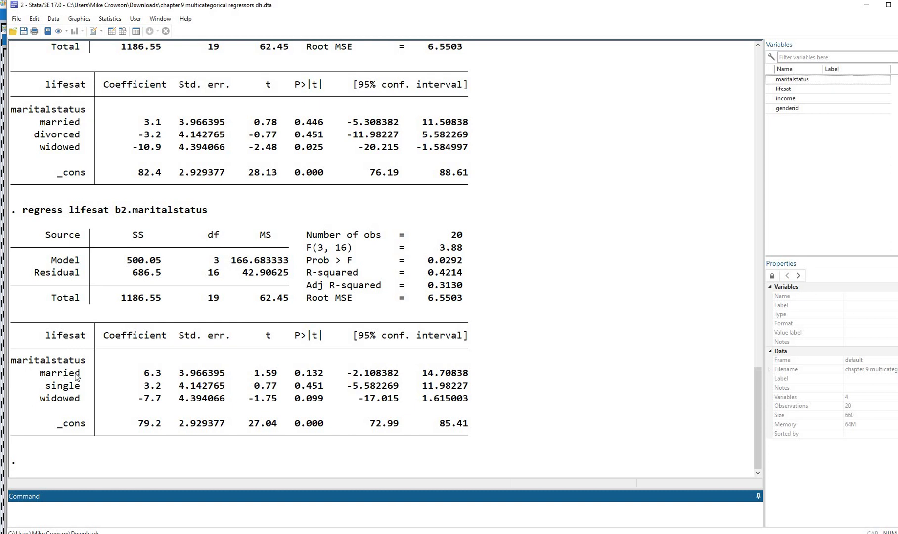
drag(87, 377, 79, 410)
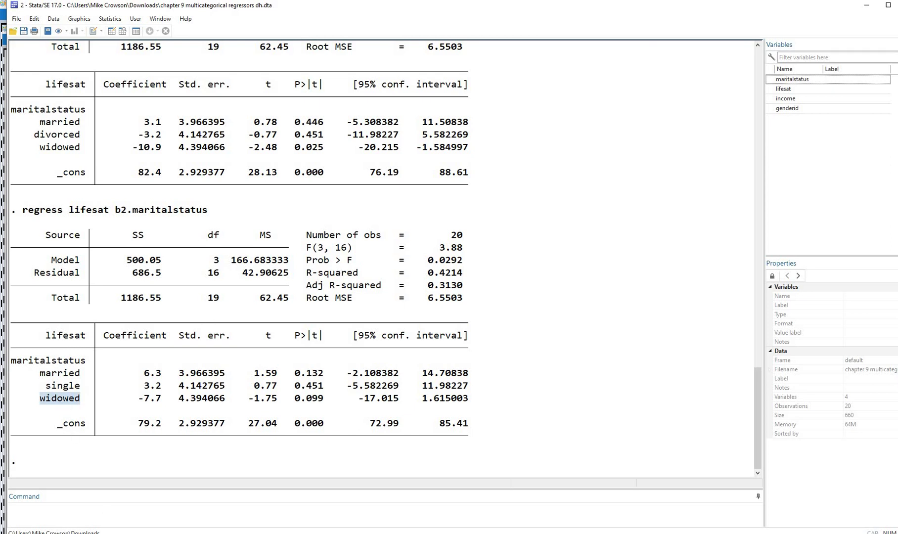
Add income as a covariate by running regress lifesat b2.maritalstatus income.
click(99, 515)
text(r)
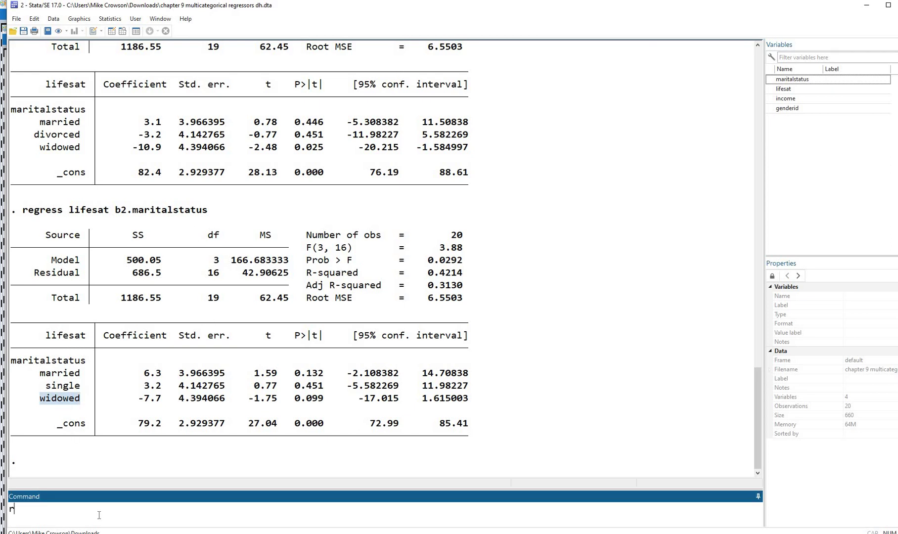
text(egress lifesat b2.)
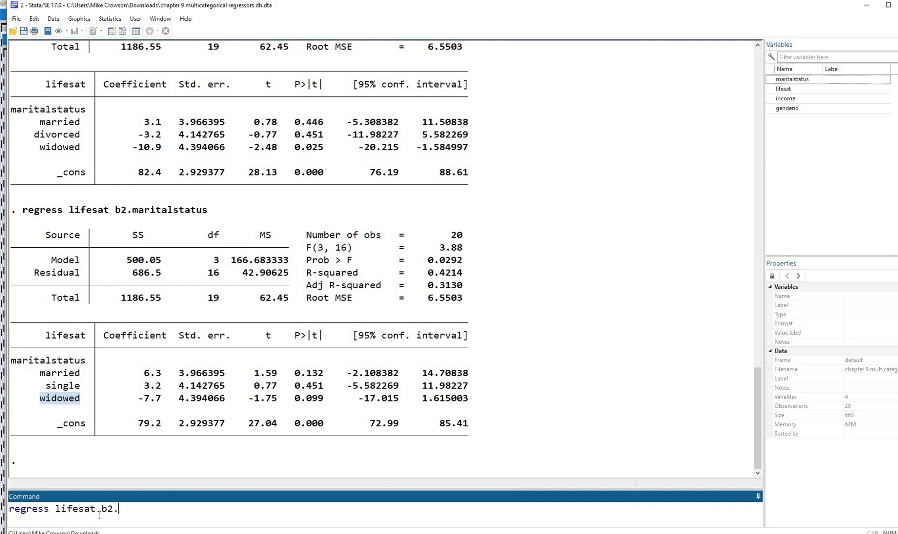
text(maritalstatus income)
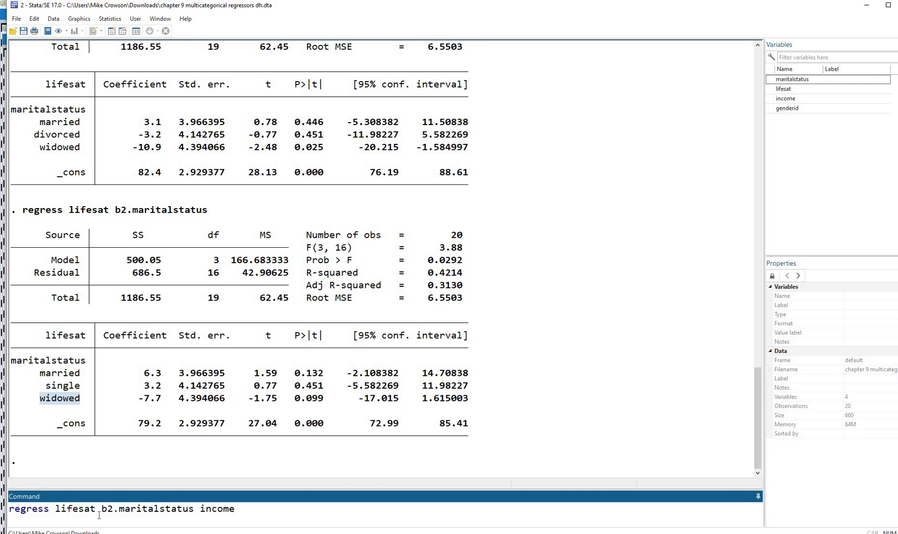
key(Return)
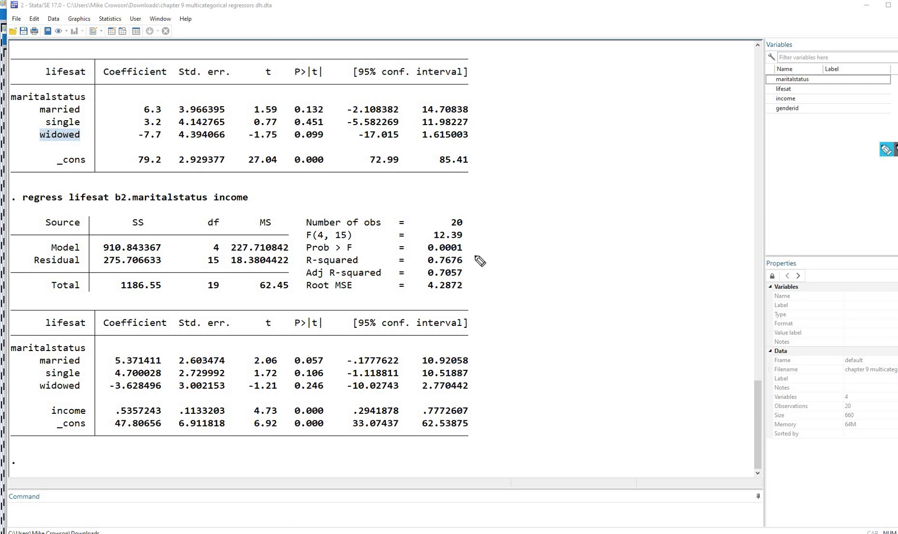
Examine the R-squared, F test, constant, and the marital status and income coefficients with their p values in the covariate model.
drag(466, 257, 479, 255)
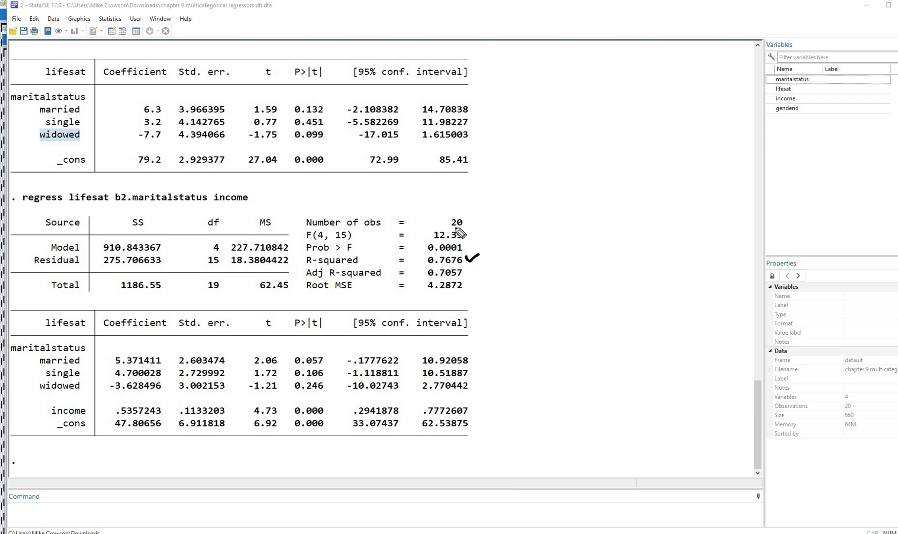
drag(471, 230, 472, 250)
click(115, 432)
drag(128, 433, 159, 433)
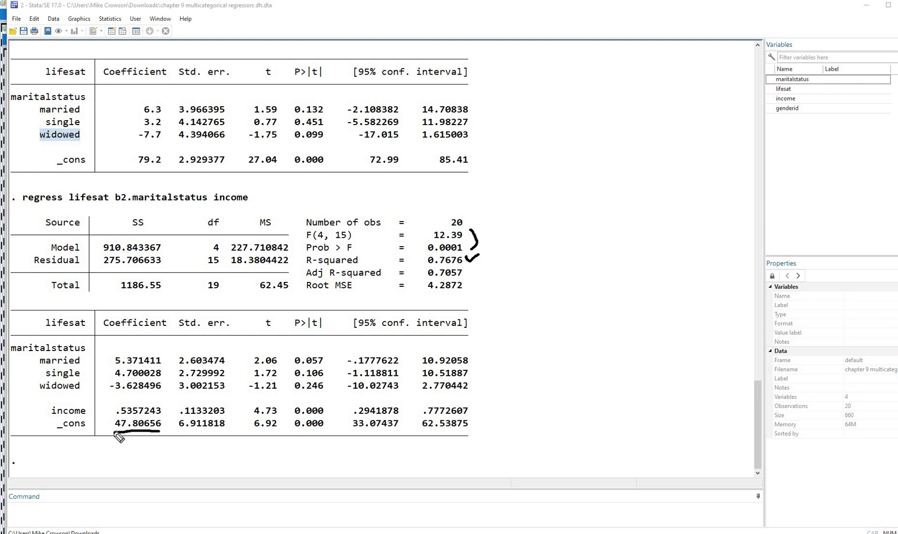
drag(113, 430, 154, 431)
drag(162, 356, 169, 376)
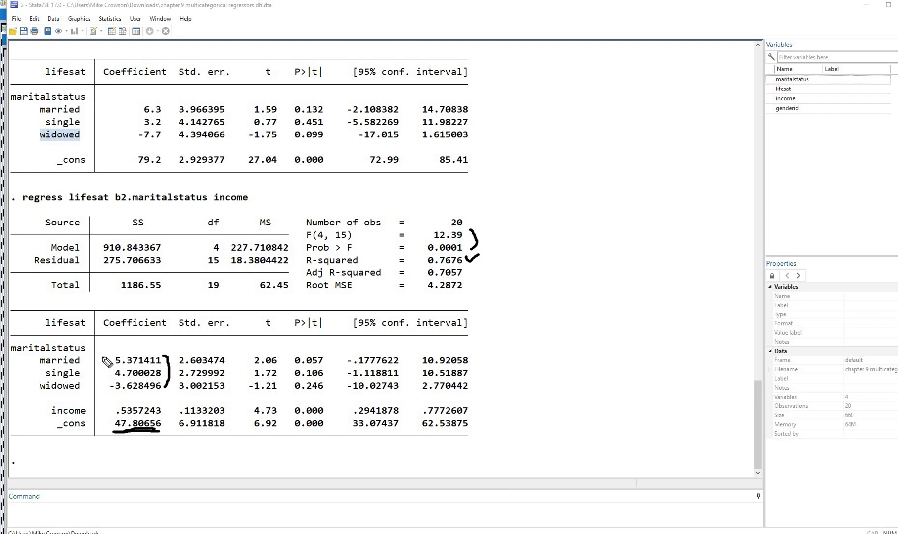
mouse_move(101, 355)
mouse_down()
mouse_move(112, 354)
mouse_move(115, 365)
mouse_move(102, 388)
mouse_move(110, 378)
mouse_up()
drag(326, 358, 327, 391)
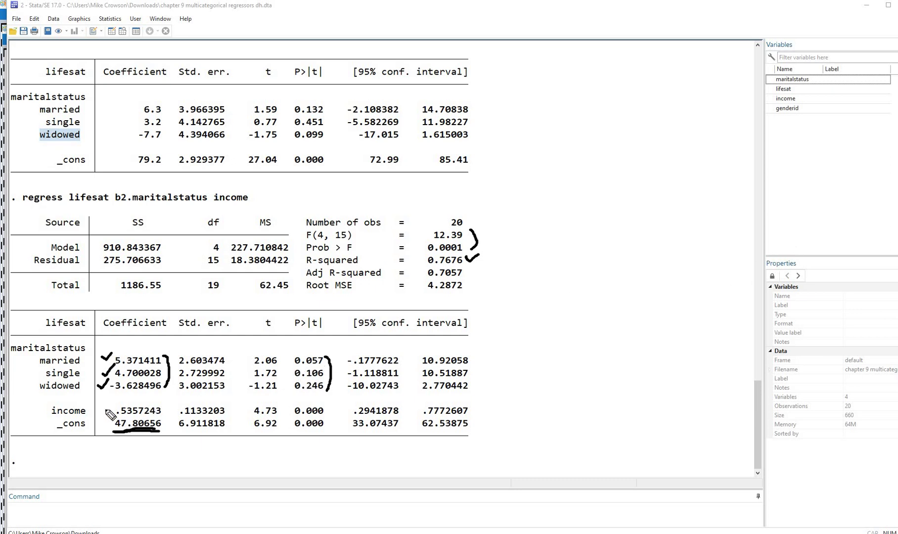
drag(100, 408, 111, 403)
drag(327, 409, 341, 406)
key(Escape)
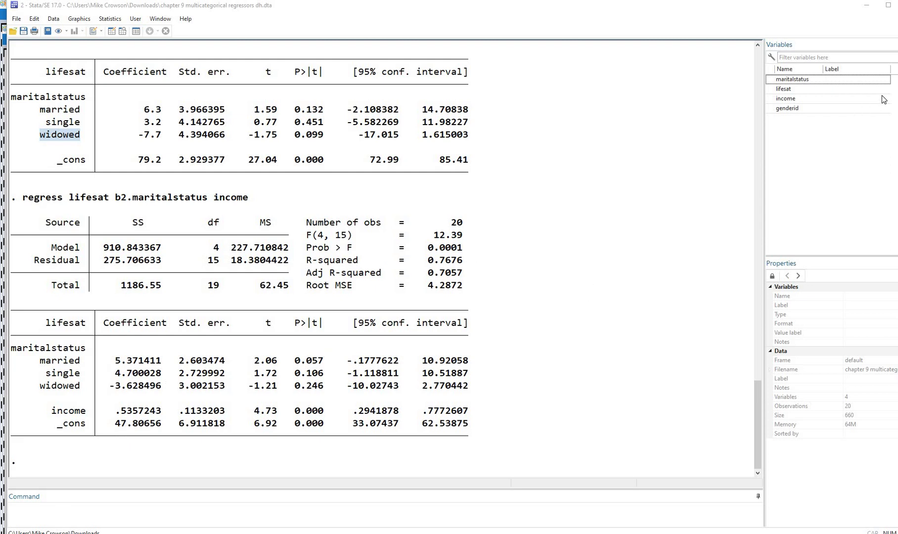
Fit the equivalent covariate model by running anova lifesat maritalstatus c.income.
click(896, 149)
drag(163, 357, 161, 392)
key(Escape)
click(182, 511)
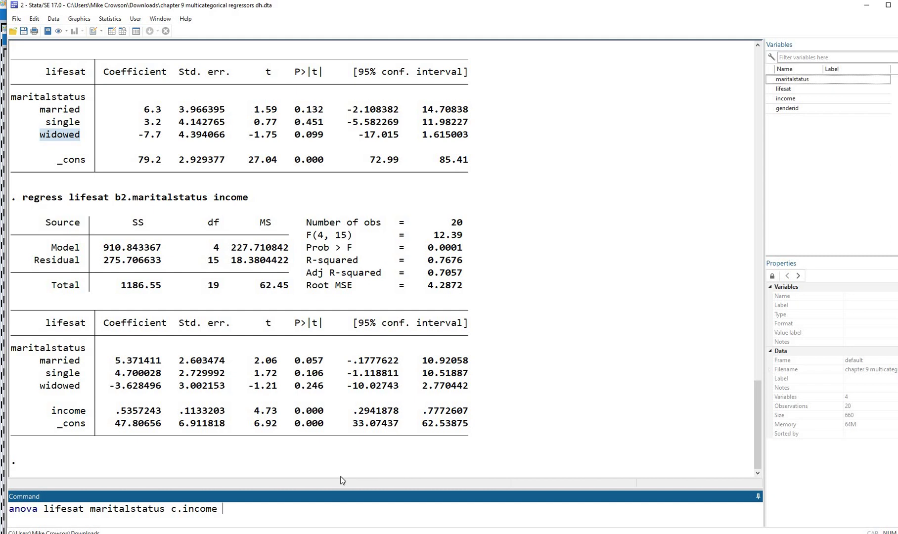
key(Return)
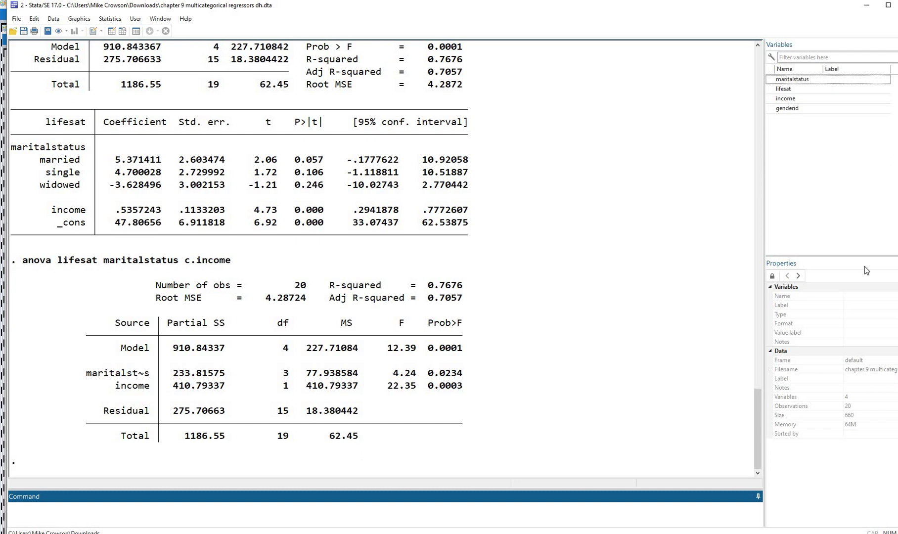
Examine the F tests for marital status and income in the ANOVA table, and mark income's t value in the regression output.
click(887, 150)
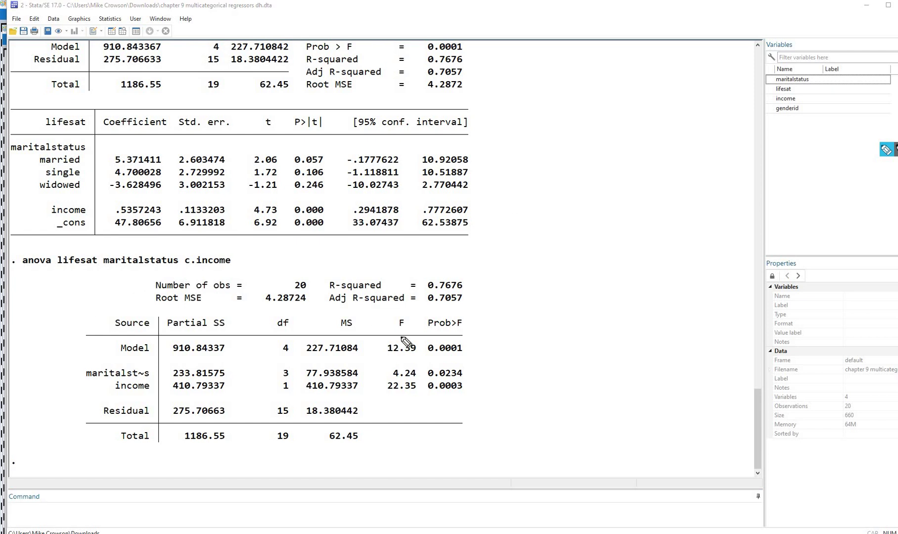
drag(67, 371, 80, 367)
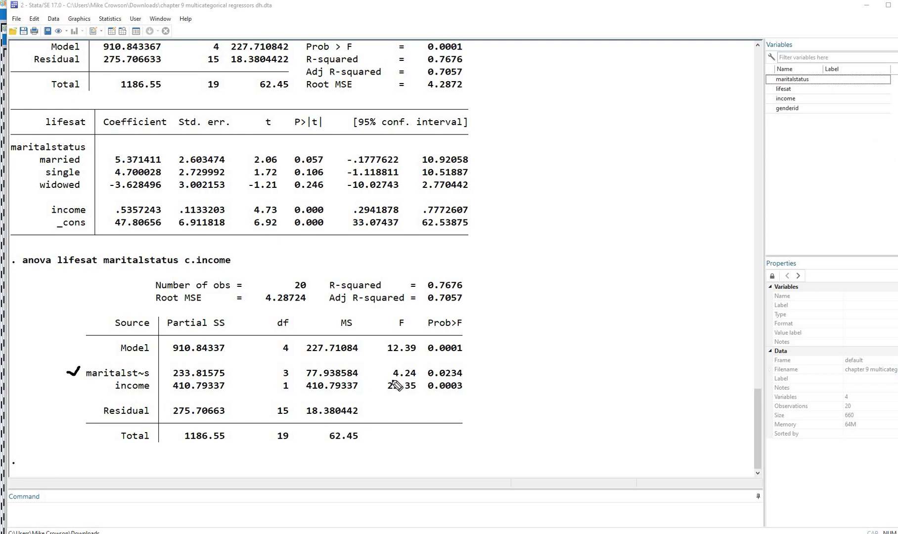
drag(392, 380, 466, 377)
click(870, 178)
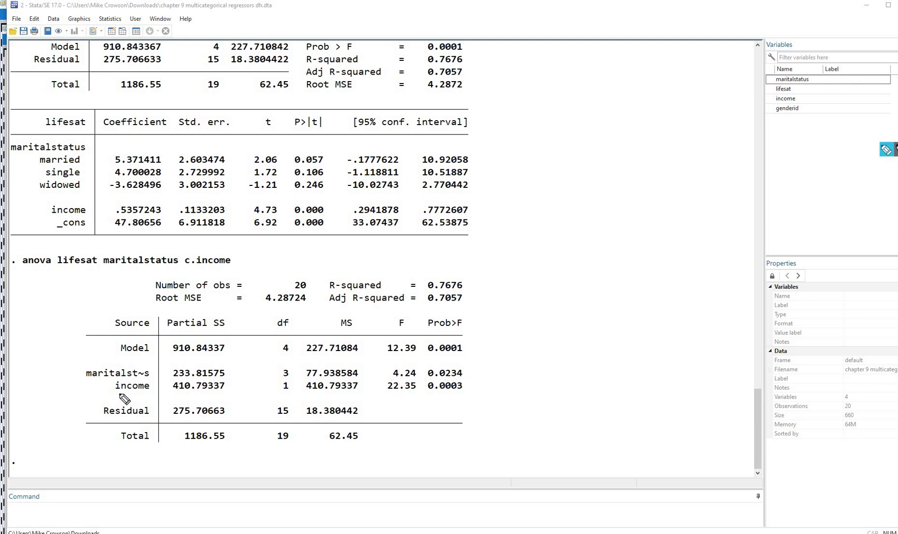
drag(119, 394, 146, 393)
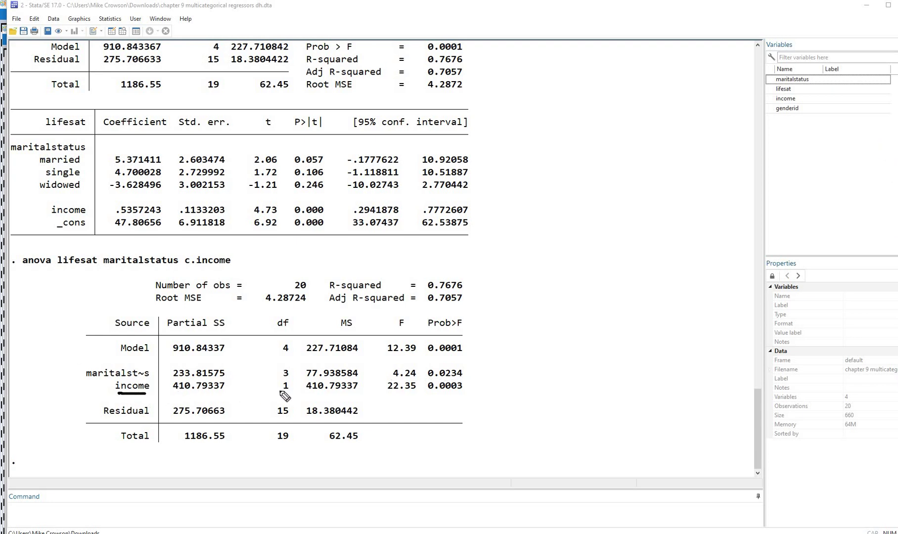
drag(391, 394, 417, 394)
drag(260, 129, 275, 129)
drag(253, 216, 278, 215)
Switch to Calculator, compute the square root of 22.35, and compare it with income's t value in the regression output.
key(alt+Tab)
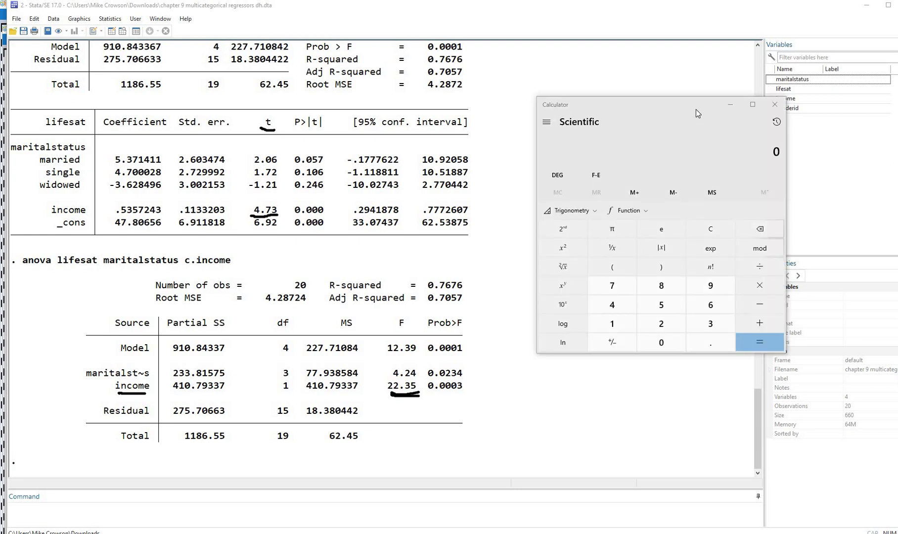
drag(693, 107, 683, 91)
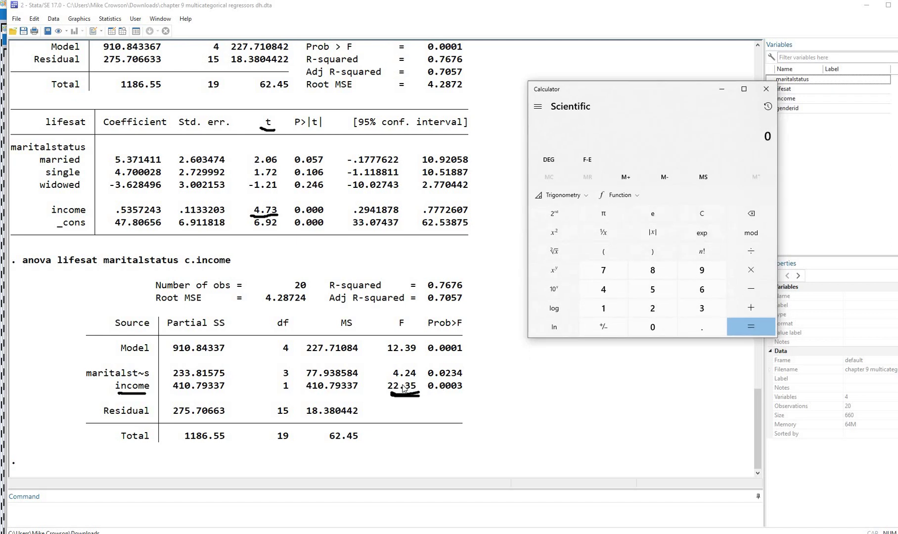
double_click(657, 309)
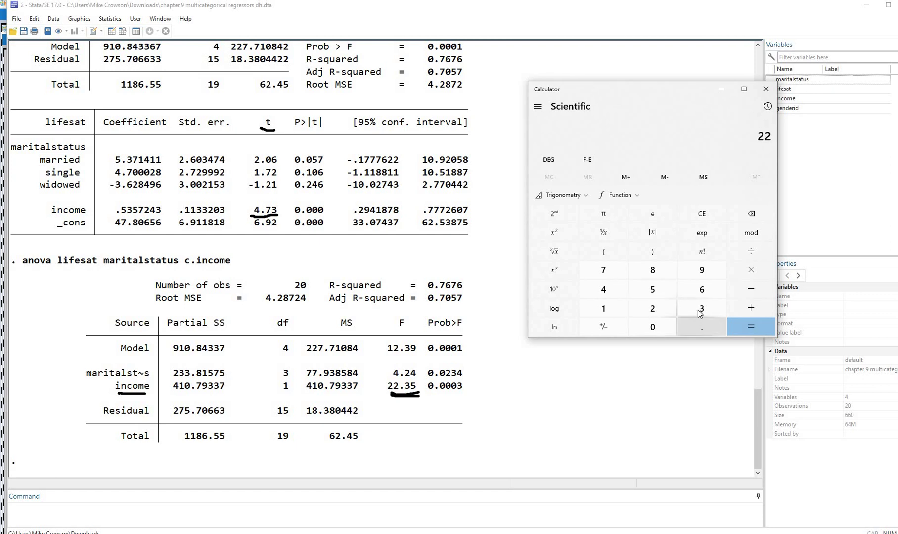
key(period)
key(3)
click(668, 292)
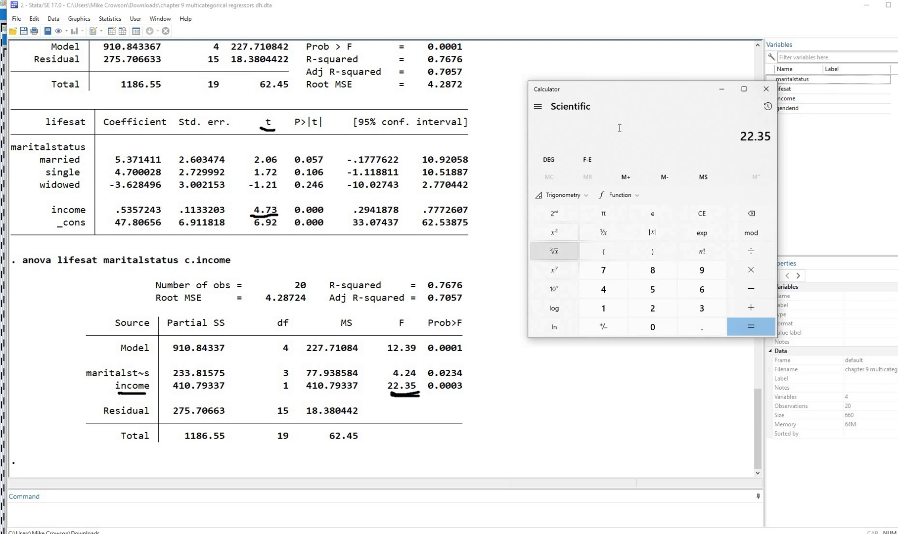
click(554, 251)
drag(552, 137, 582, 136)
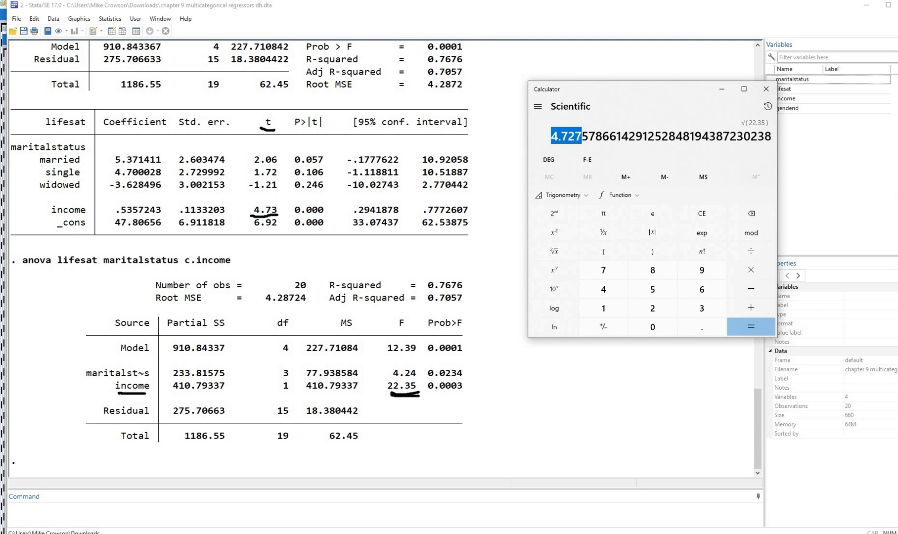
click(887, 150)
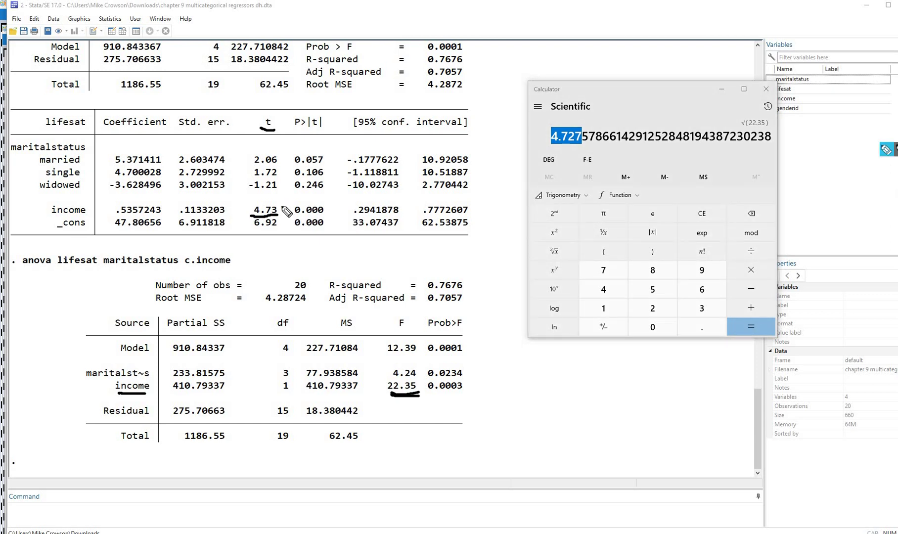
mouse_move(283, 205)
mouse_down()
mouse_move(252, 199)
mouse_move(249, 213)
mouse_move(280, 206)
mouse_up()
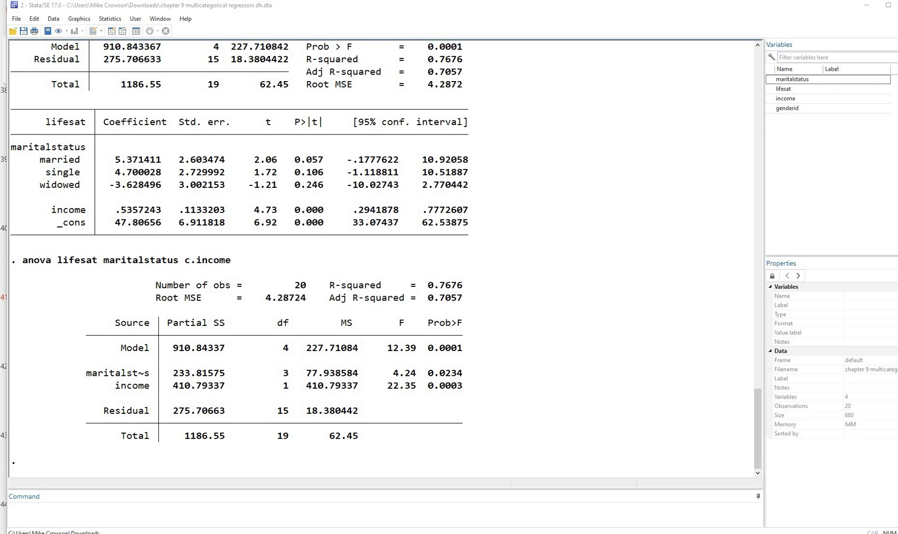
Try to look up the hireg package by running find hireg.
click(33, 512)
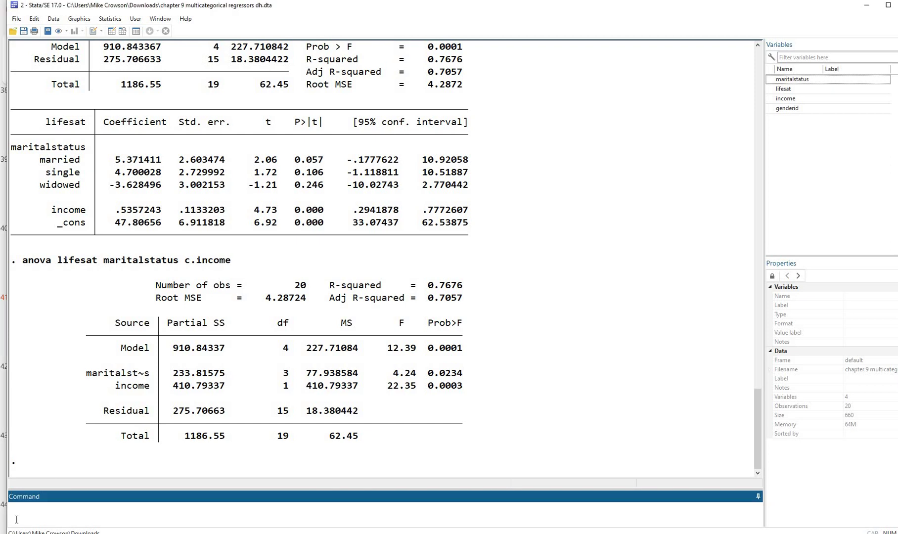
text(find hireg)
key(Return)
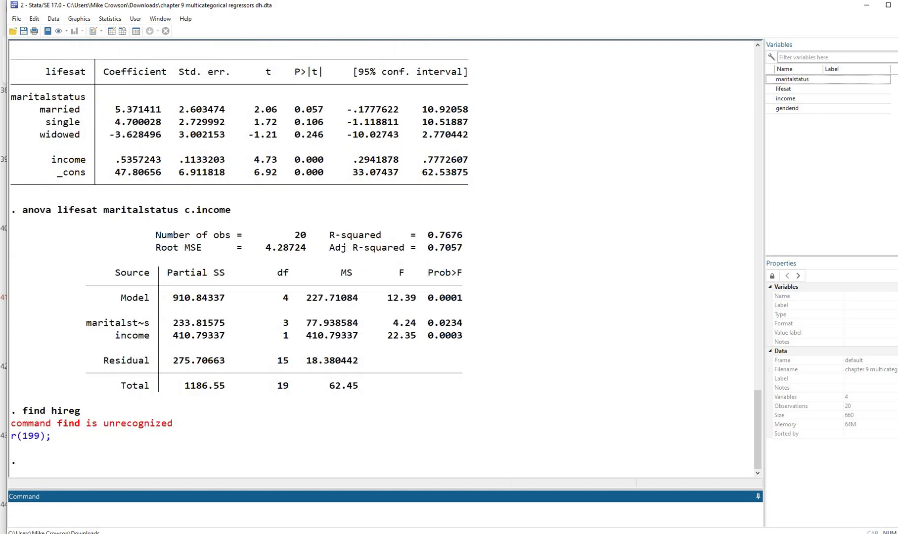
Search for the hierarchical regression package by running findit hireg.
text(findit hireg)
key(Return)
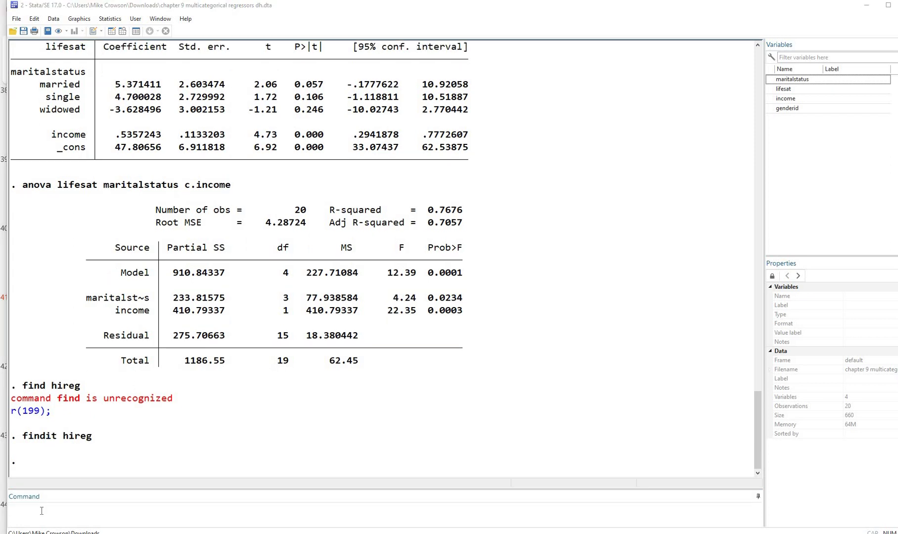
click(42, 511)
text(findit)
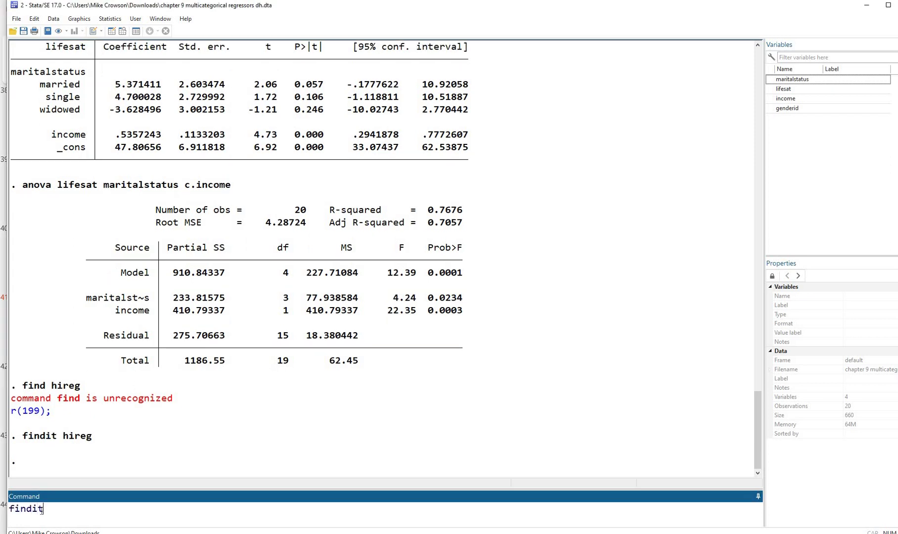
text( hireg)
key(Return)
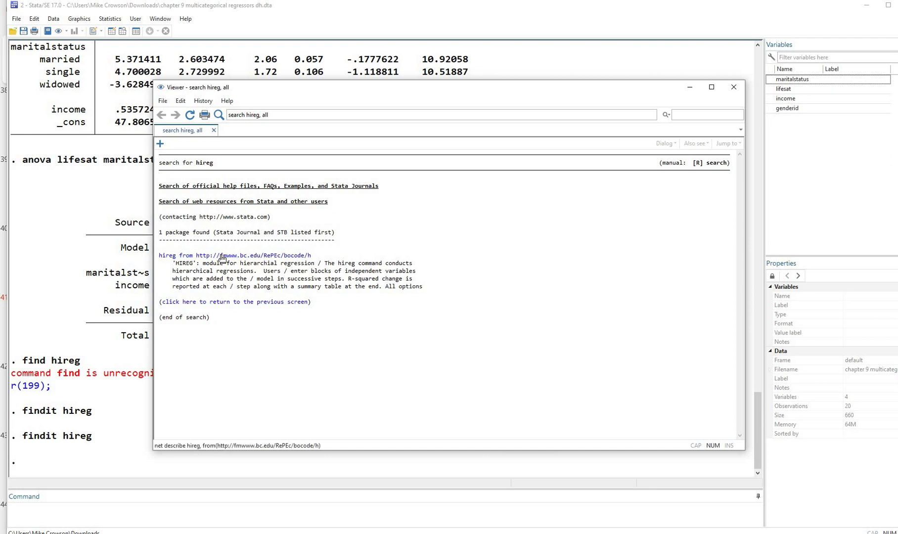
Open the hireg package description from the search results, install the package, and close the viewer.
click(222, 257)
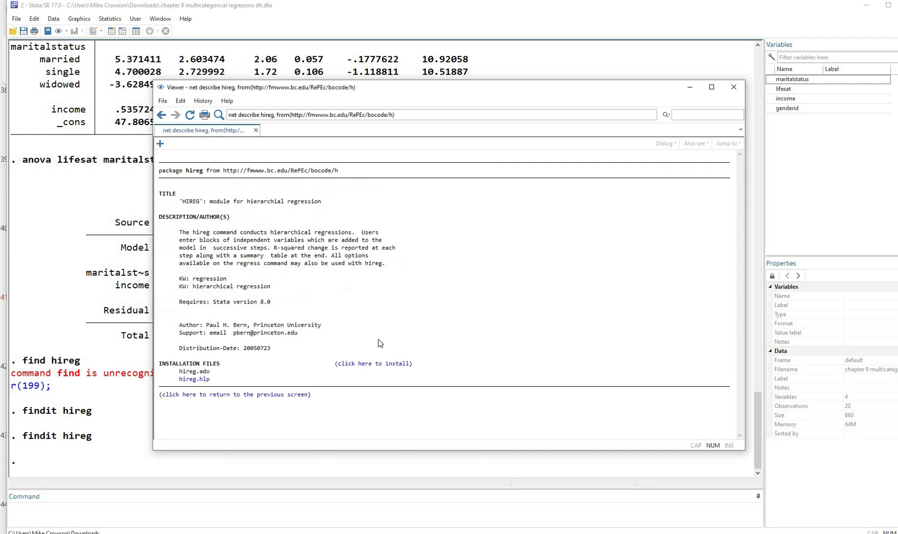
click(378, 364)
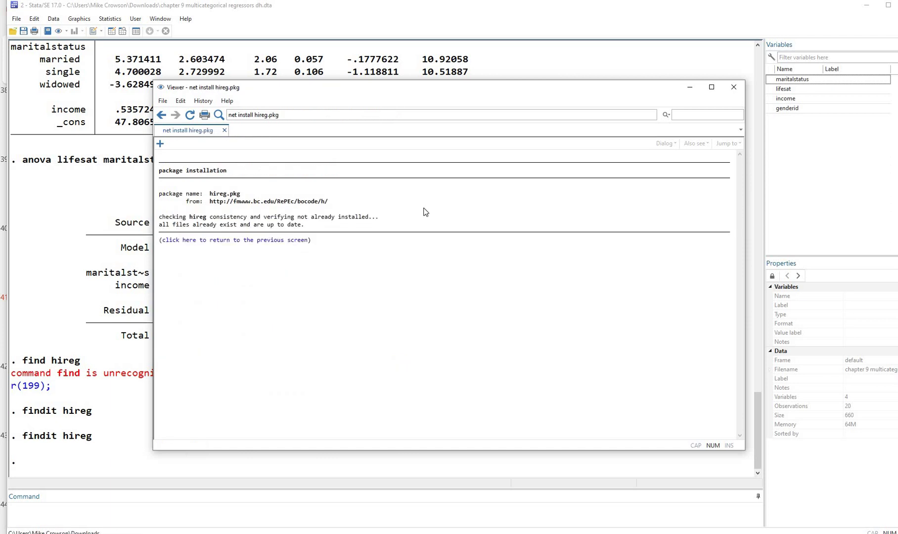
click(734, 89)
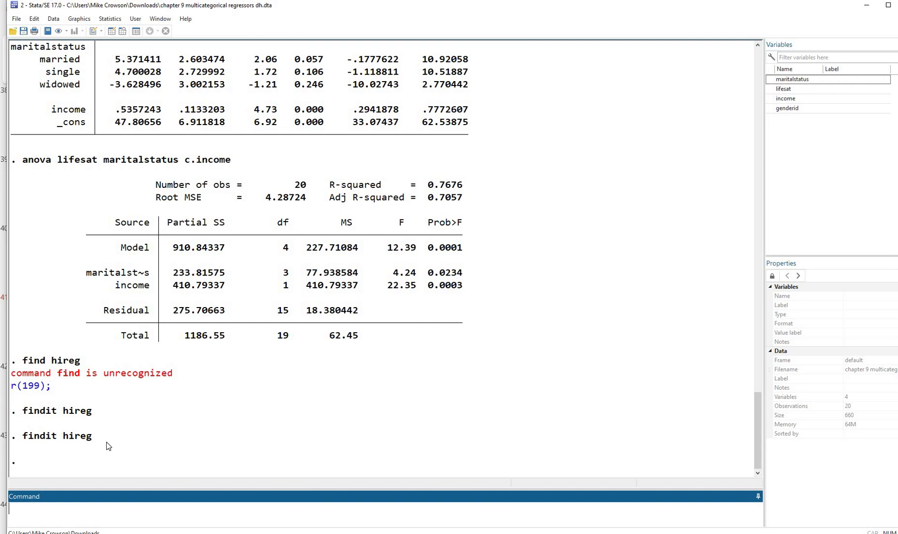
Generate marital status dummy variables by running tabulate maritalstatus, gen(maritalcat), and review the category frequencies.
click(71, 509)
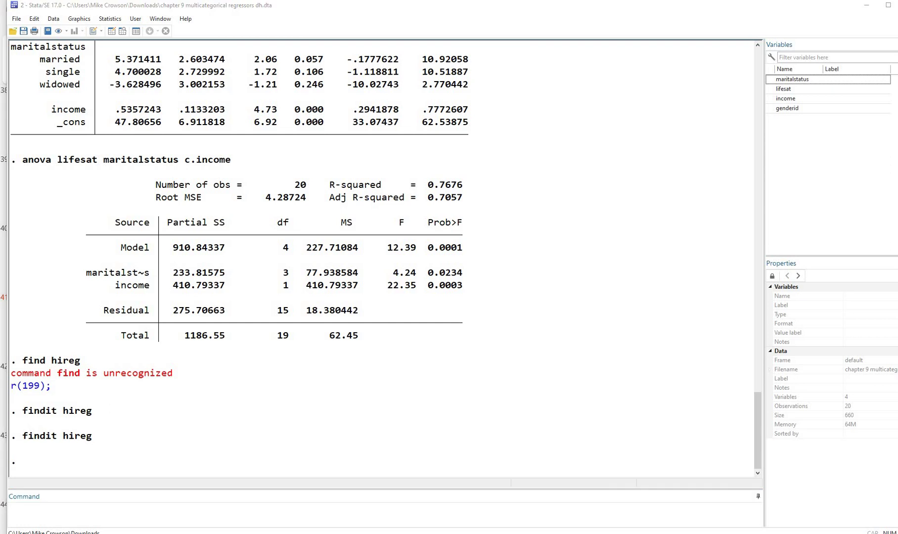
click(42, 509)
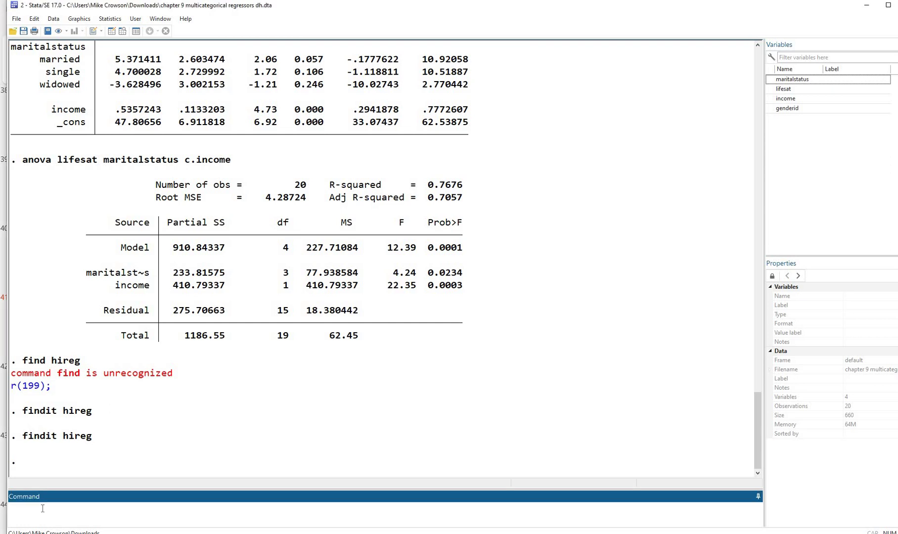
text(tabulate maritalstatus)
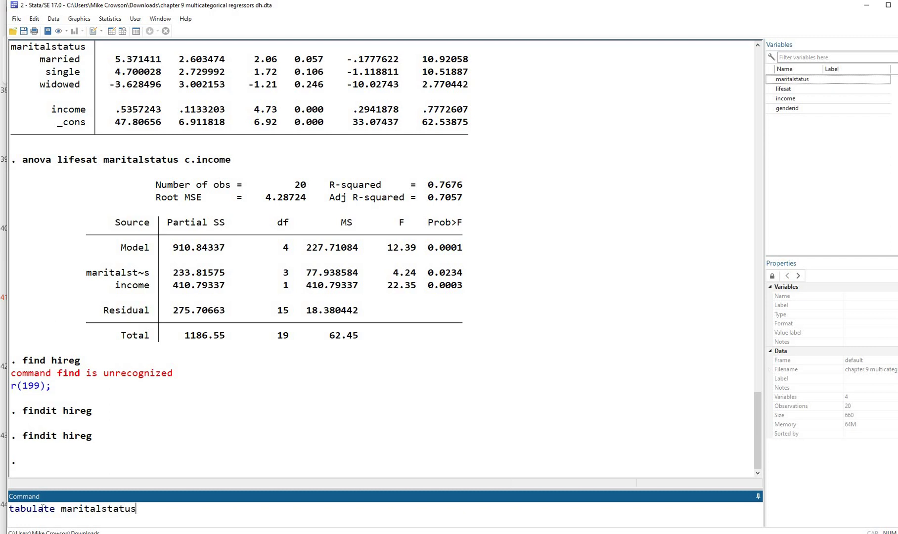
text(, gen(maritalcat))
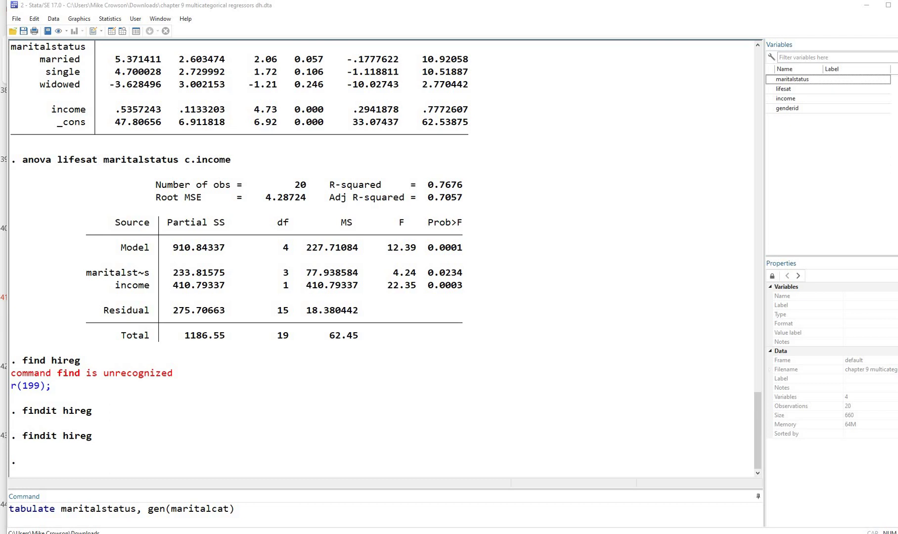
click(256, 510)
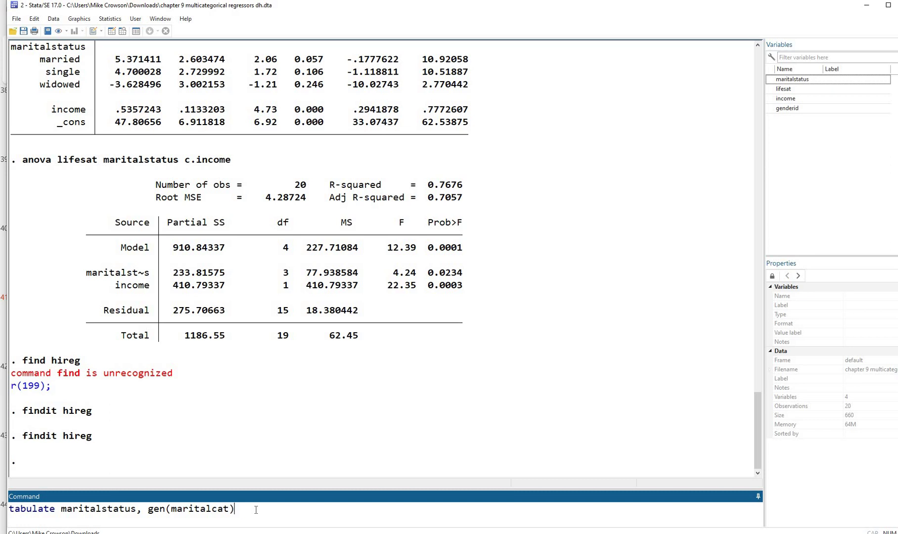
key(Return)
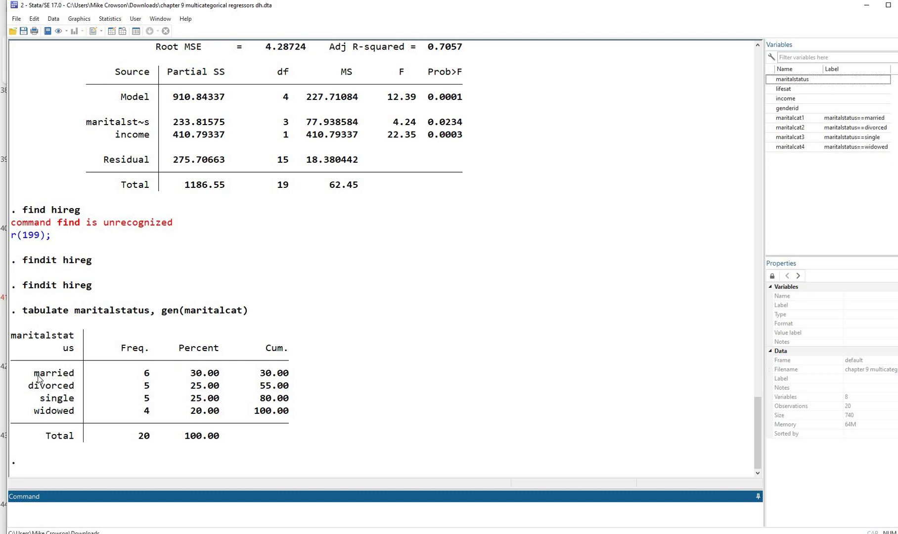
double_click(72, 374)
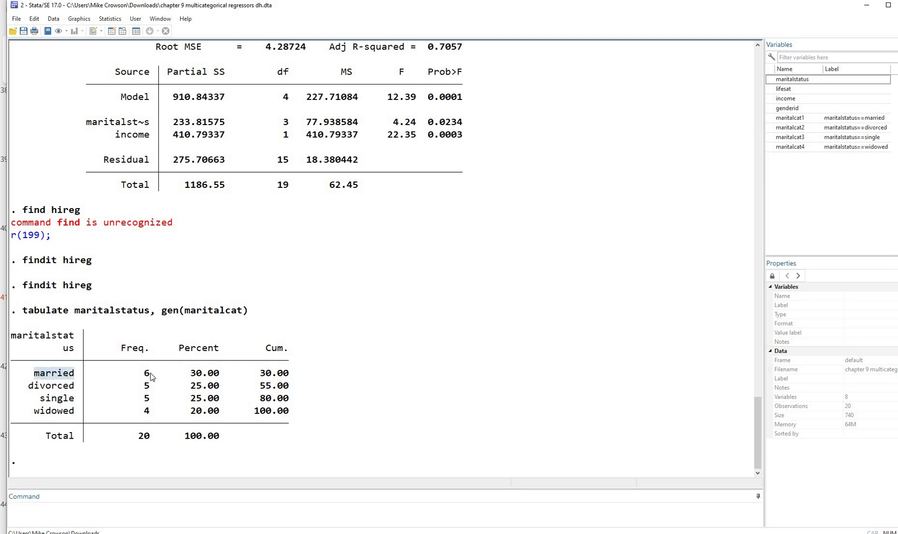
drag(155, 376, 138, 379)
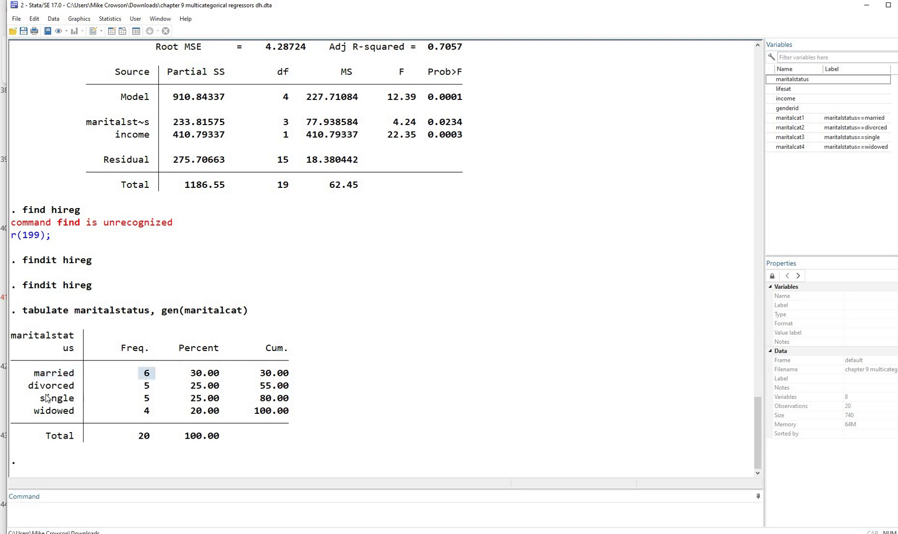
click(141, 408)
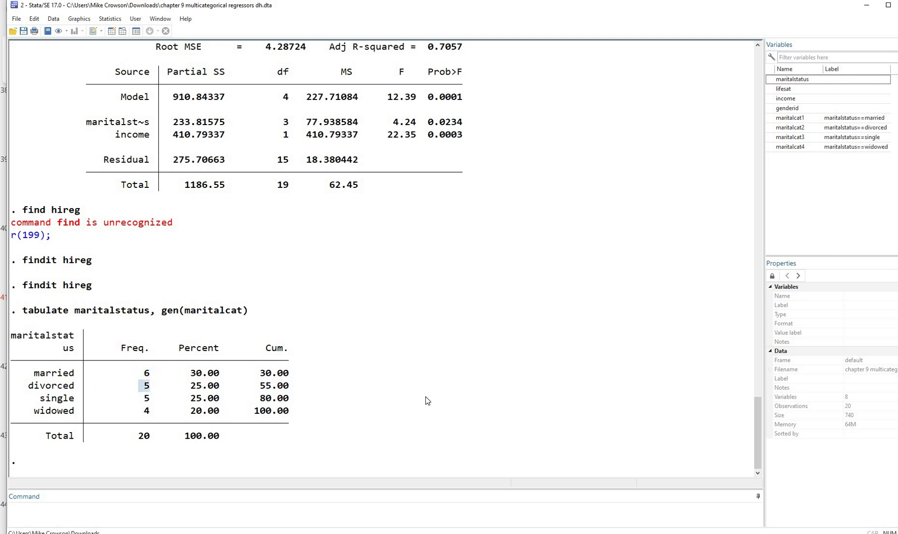
Inspect the dummy-coded columns maritalcat1 to maritalcat4 in the Data Editor, close it, and return to command entry.
click(110, 31)
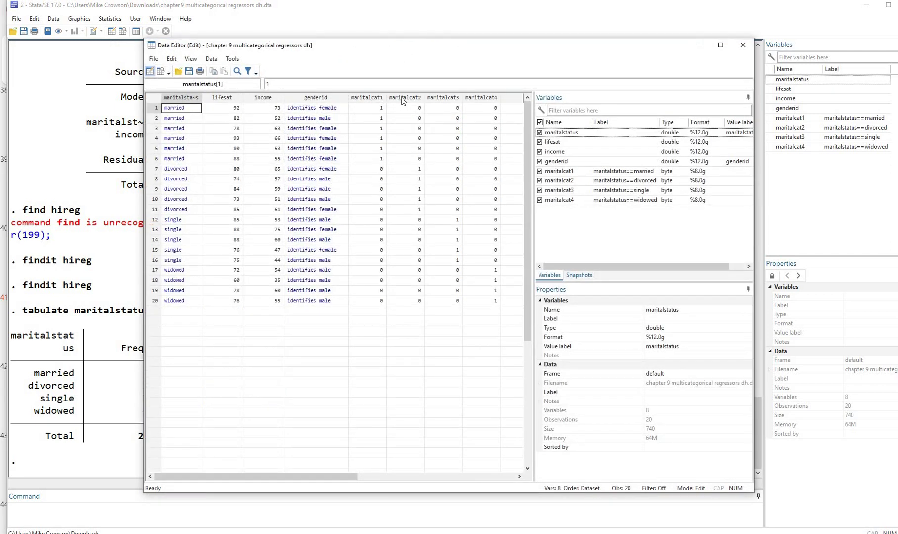
drag(366, 97, 480, 97)
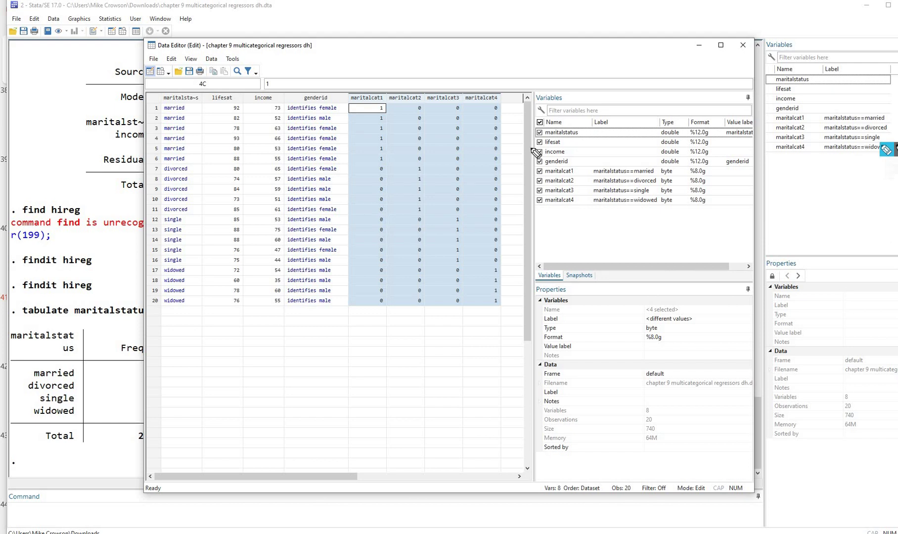
click(536, 166)
mouse_move(536, 166)
mouse_down()
mouse_move(523, 191)
mouse_move(532, 207)
mouse_up()
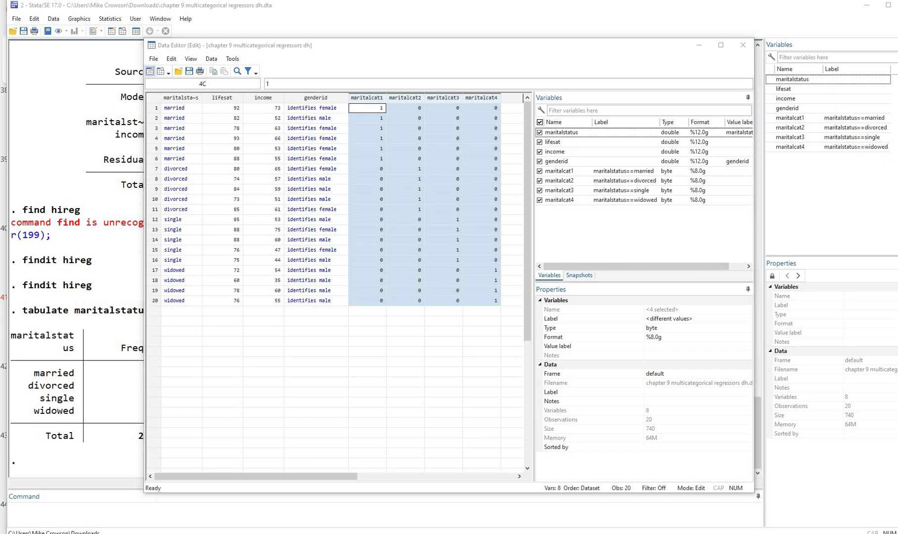
key(Escape)
click(743, 45)
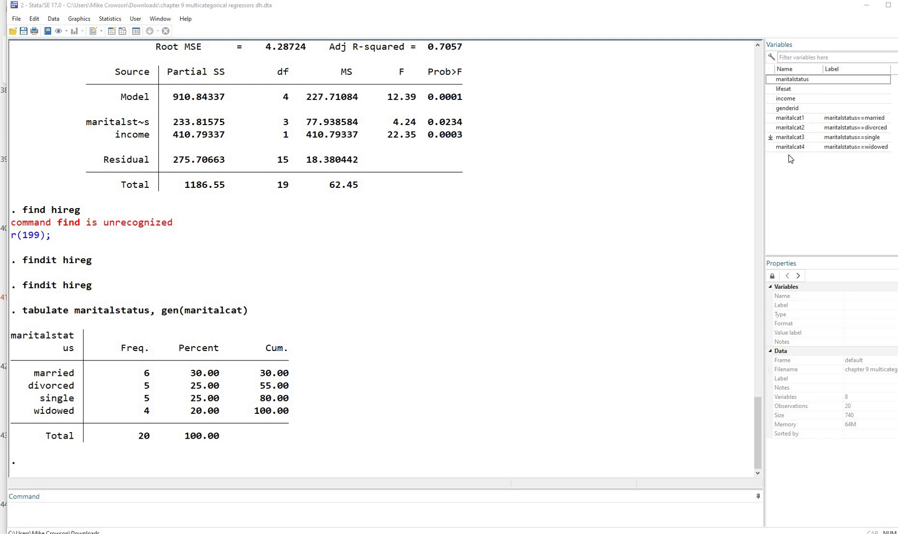
click(88, 505)
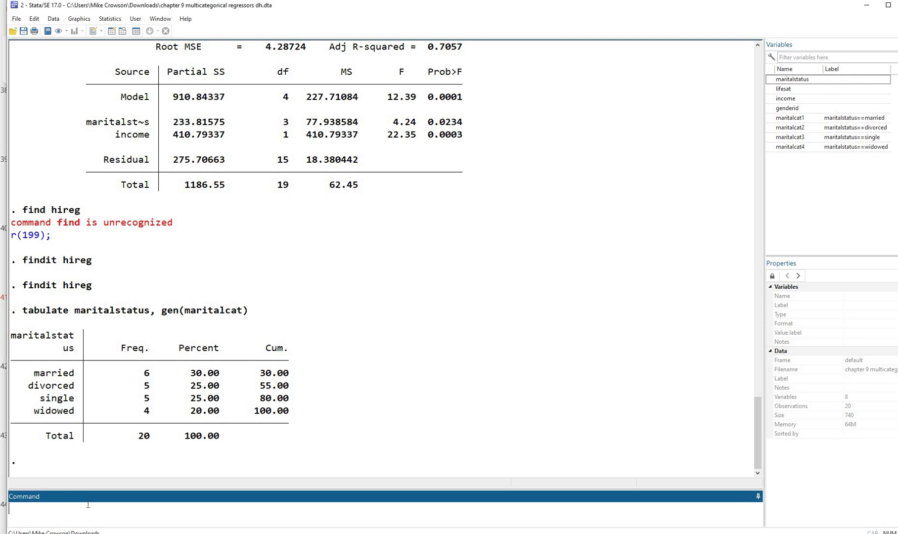
Rename the dummy variable maritalcat1 to married and check its new name in the variable list.
text(rename maritalcat1)
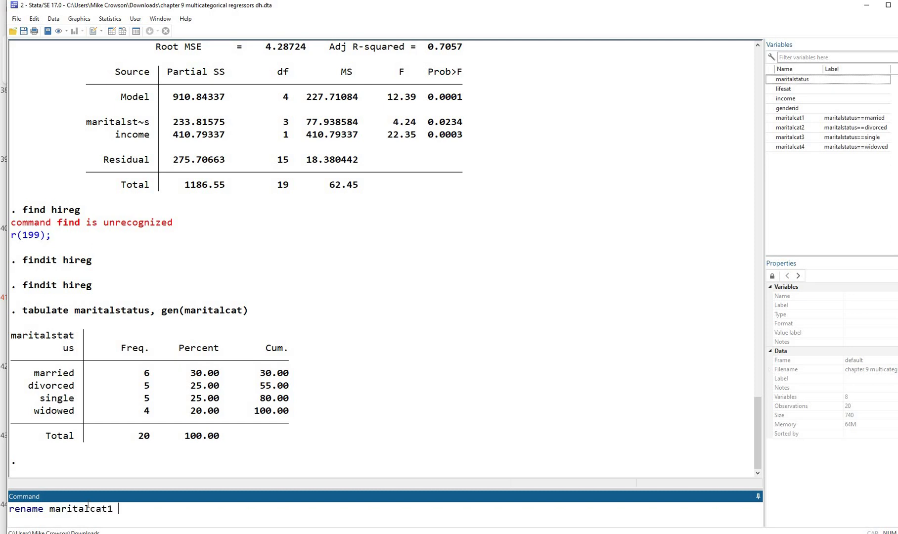
text( married)
key(Return)
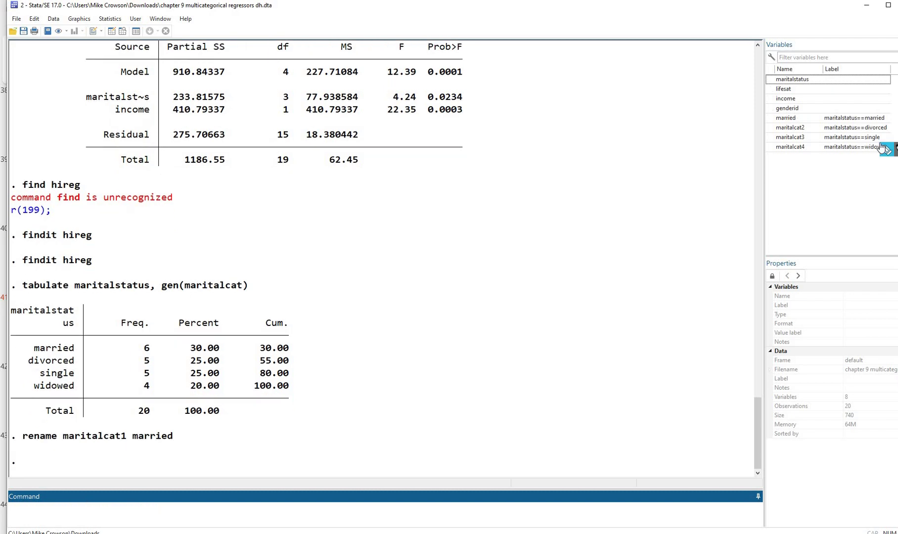
click(887, 150)
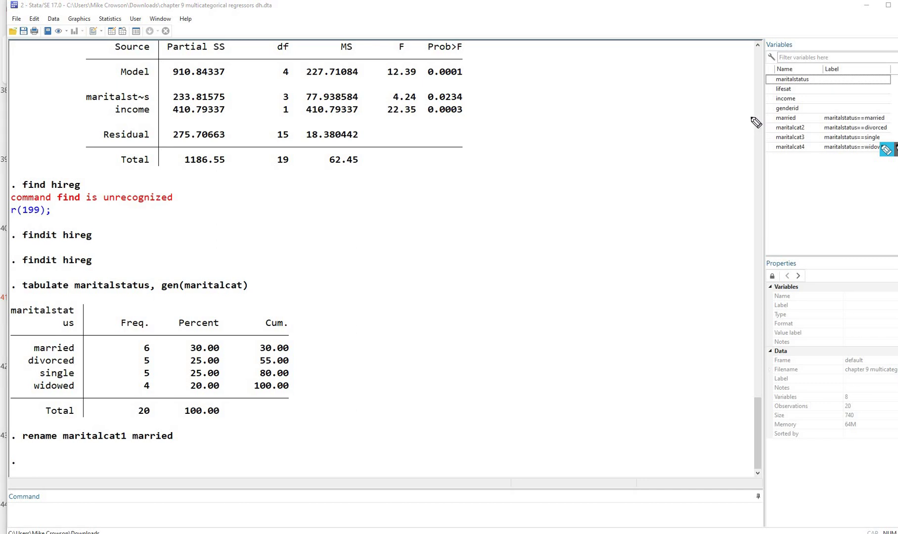
drag(751, 117, 767, 117)
click(44, 514)
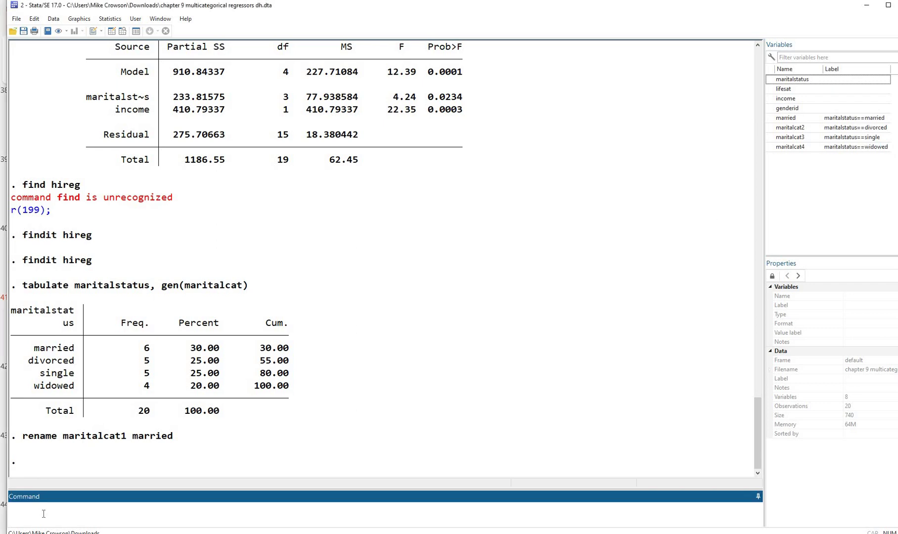
Rename the dummy variable maritalcat2 to divorced.
text(rename marita)
key(BackSpace)
text(ca)
key(BackSpace)
key(BackSpace)
text(alcat2 divorced)
key(Return)
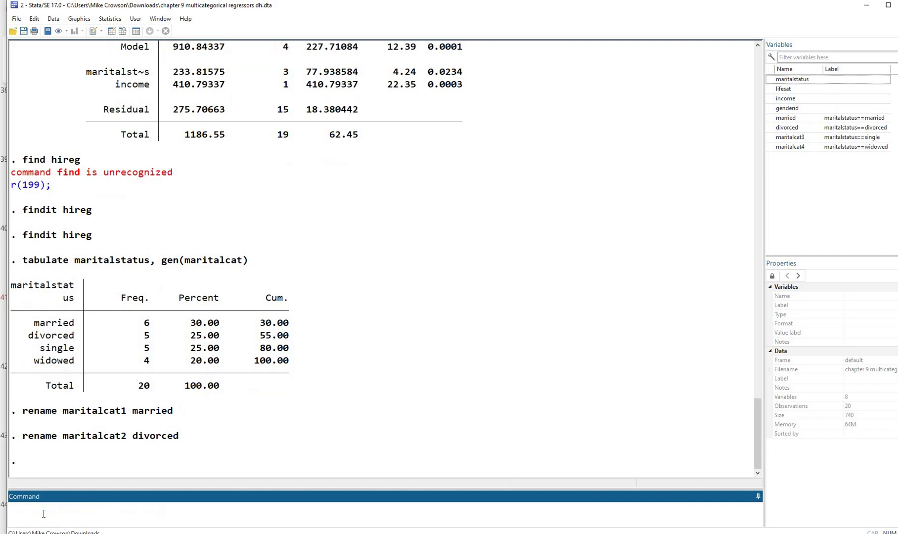
Rename maritalcat3 to single and maritalcat4 to widowed, and review the four renamed dummy variables.
text(rename)
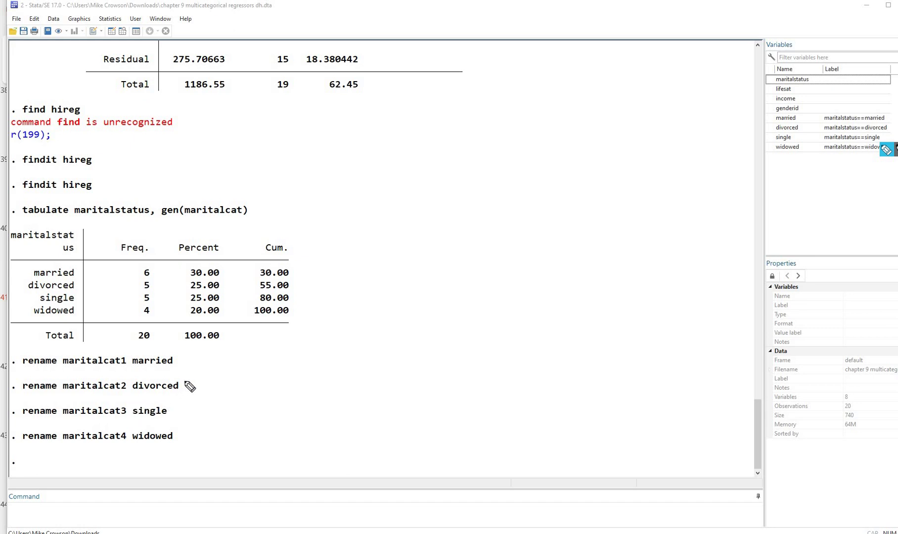
drag(182, 358, 201, 408)
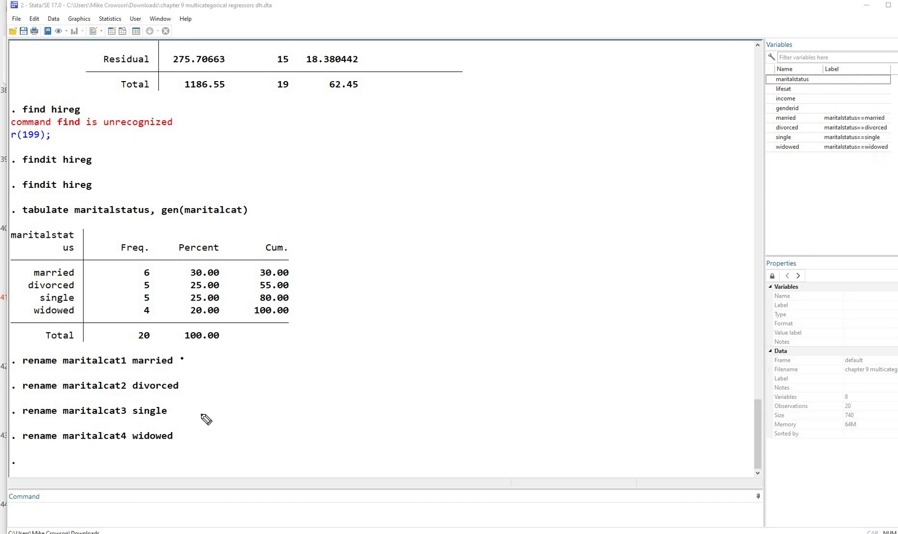
drag(194, 446, 184, 441)
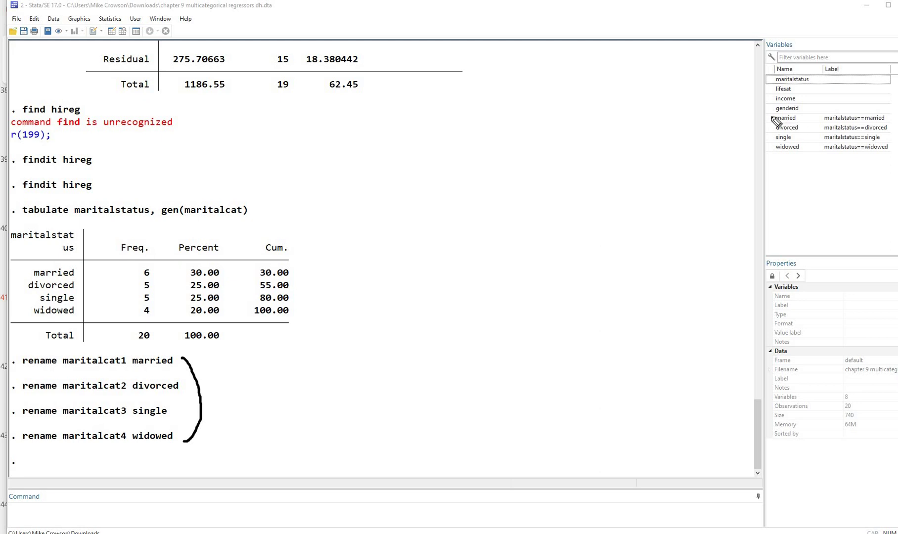
drag(772, 115, 771, 149)
key(Escape)
click(86, 511)
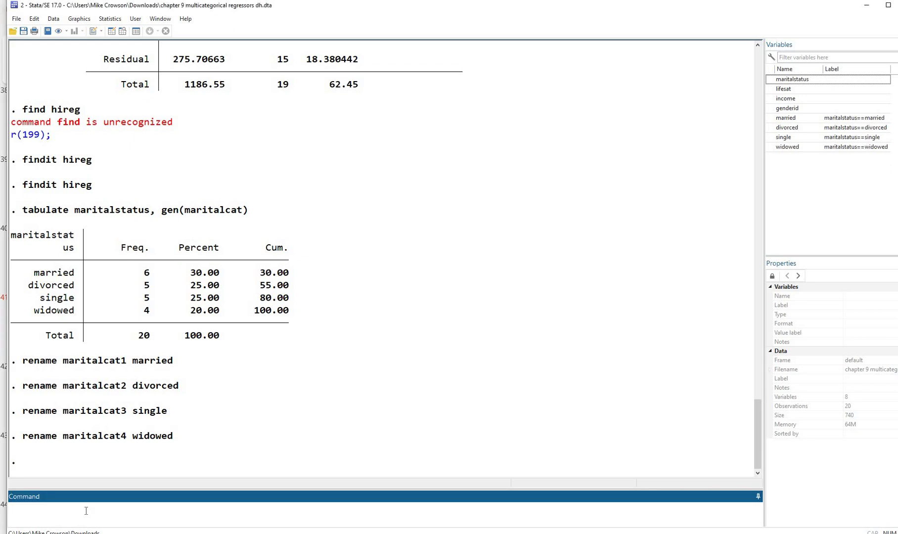
Run the hierarchical regression hireg lifesat (income) (married single widowed), leaving divorced as the reference category.
text(hireg lifesat)
text((income) )
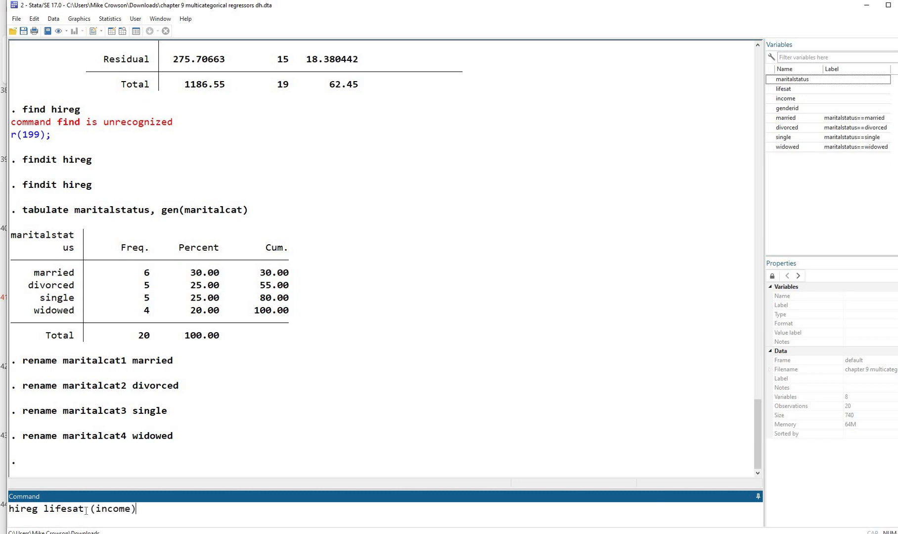
text(()
click(149, 510)
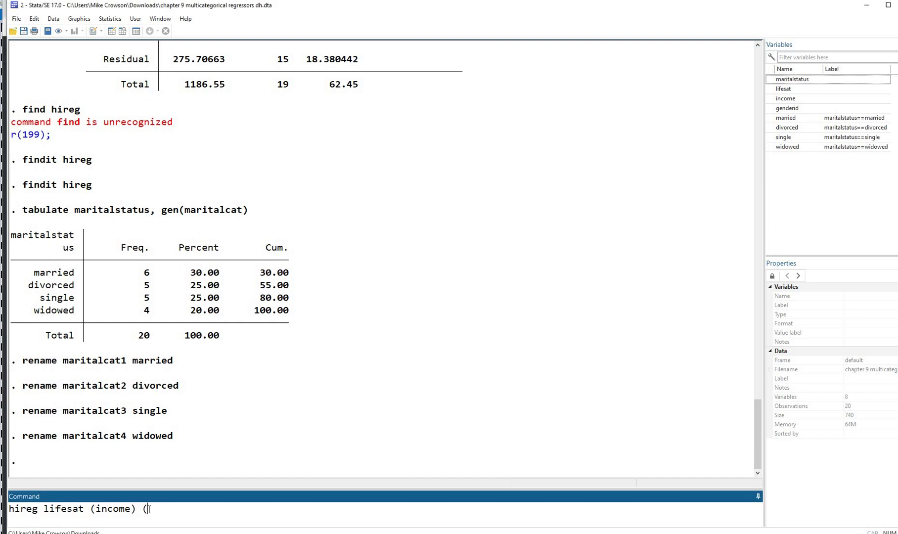
text(married single widowed))
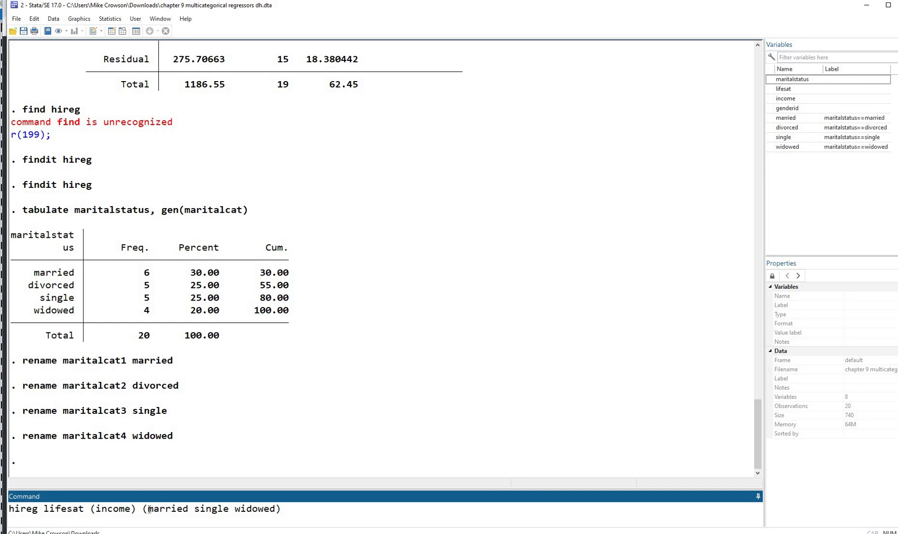
key(Return)
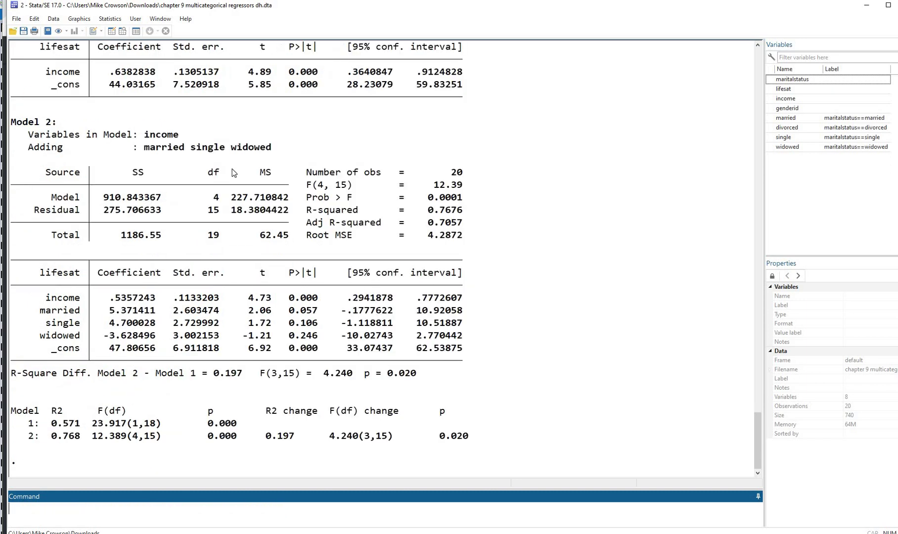
Examine which predictors enter Model 1 and which are added in Model 2 of the hierarchical regression output.
scroll(234, 173, up, 5)
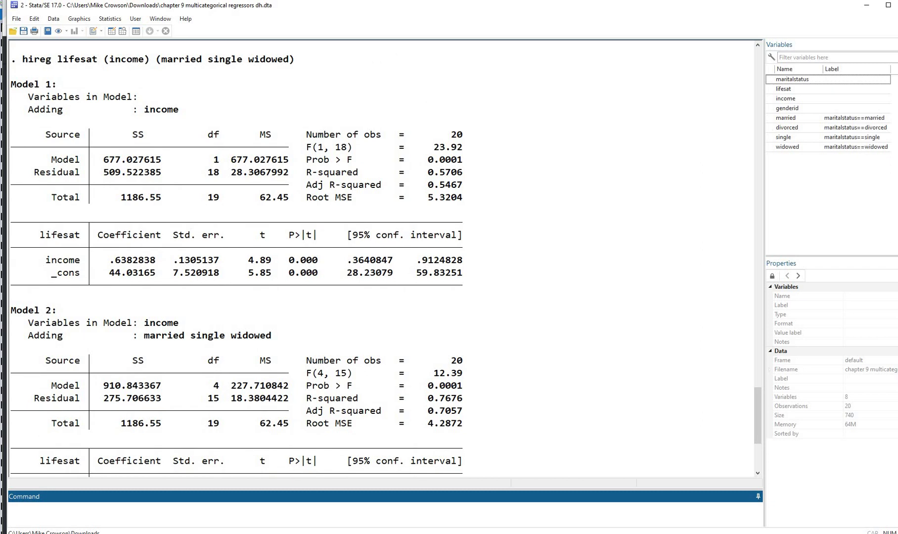
click(67, 84)
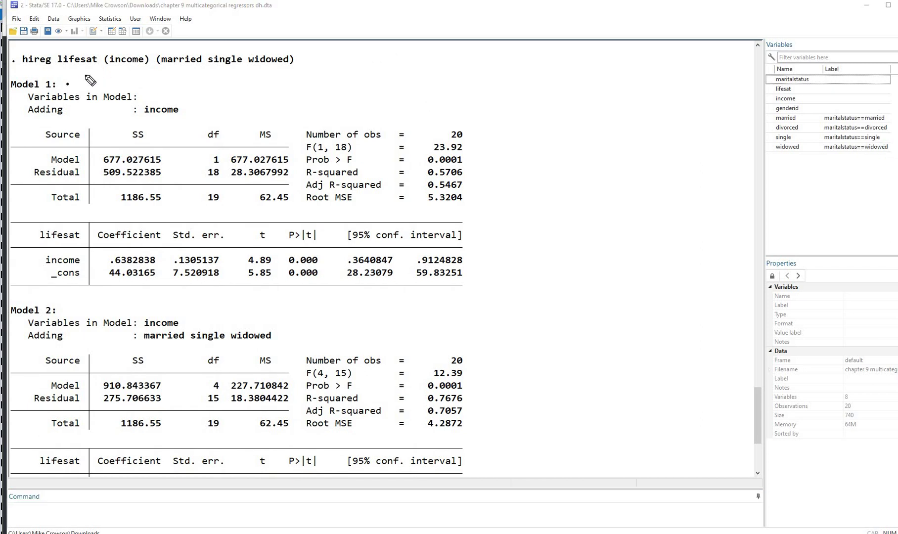
drag(67, 84, 86, 75)
drag(84, 257, 105, 249)
drag(58, 304, 68, 299)
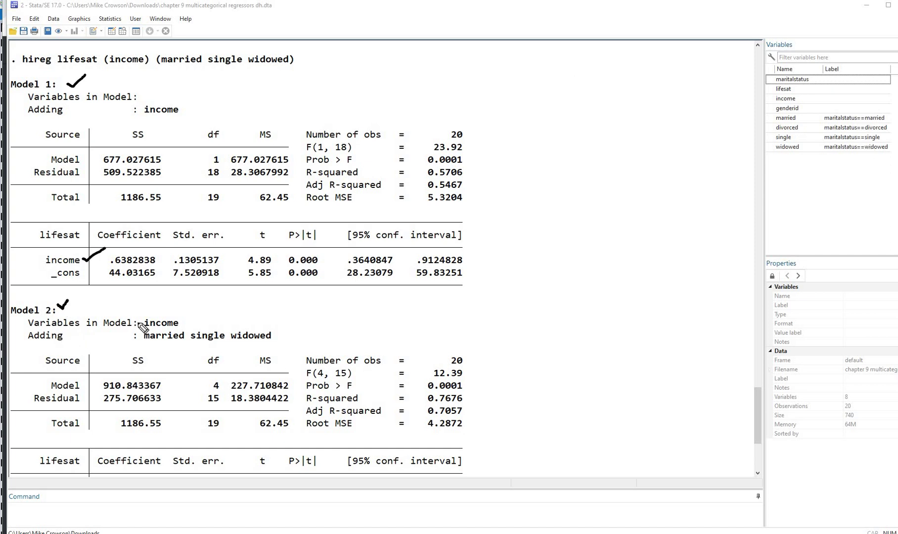
drag(148, 342, 251, 340)
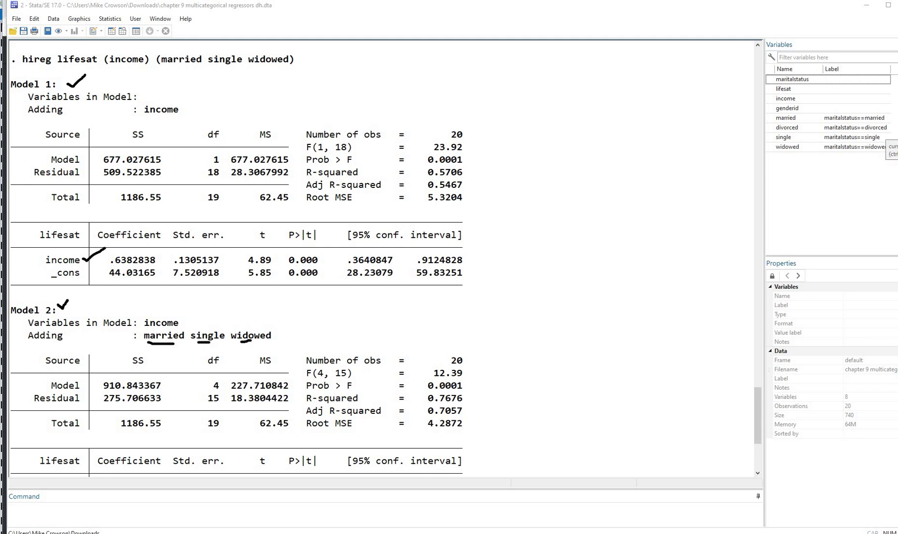
key(Escape)
scroll(739, 258, down, 4)
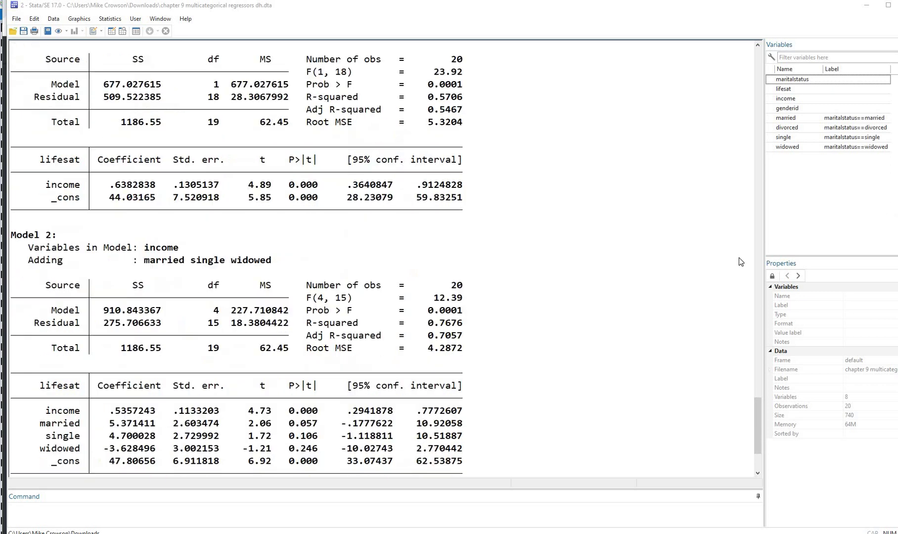
Examine the R2, F(df) and p columns for Models 1 and 2 in the hireg summary table.
key(ctrl+shift+3)
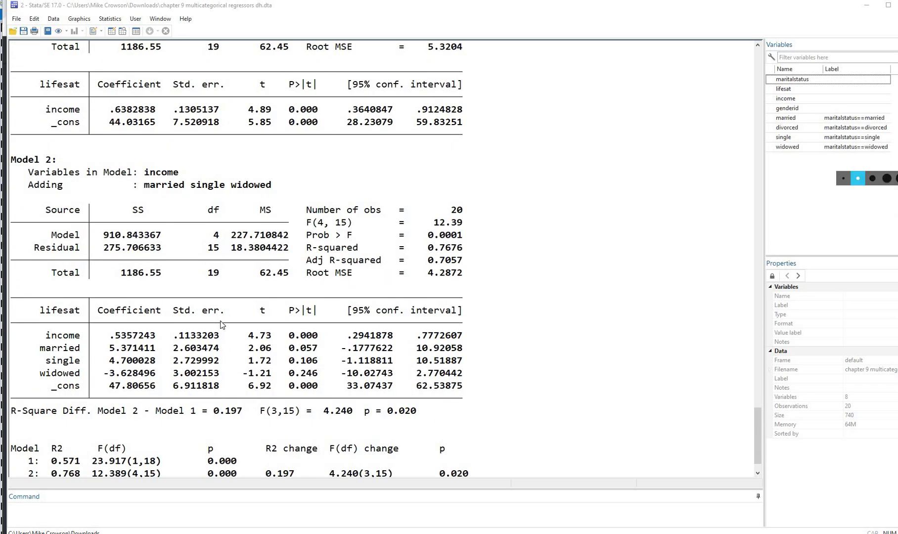
scroll(221, 324, down, 1)
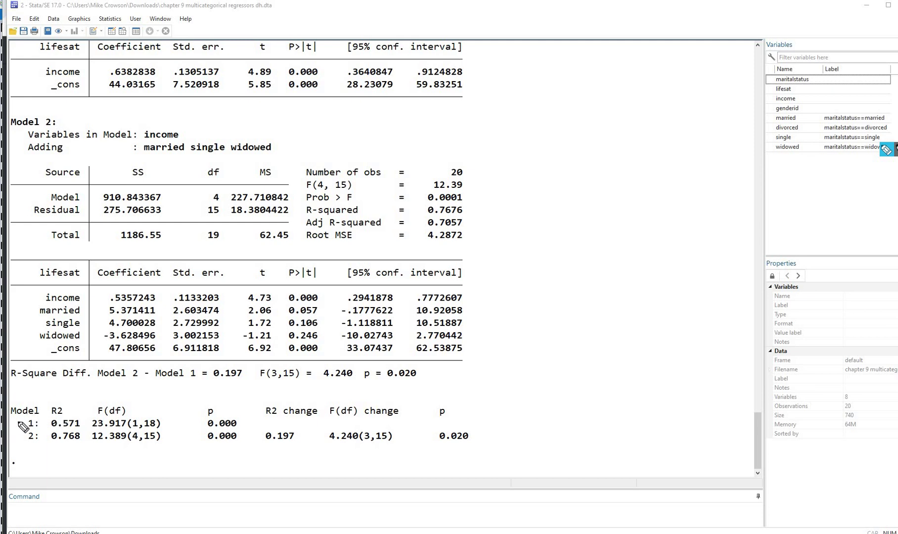
drag(15, 421, 115, 418)
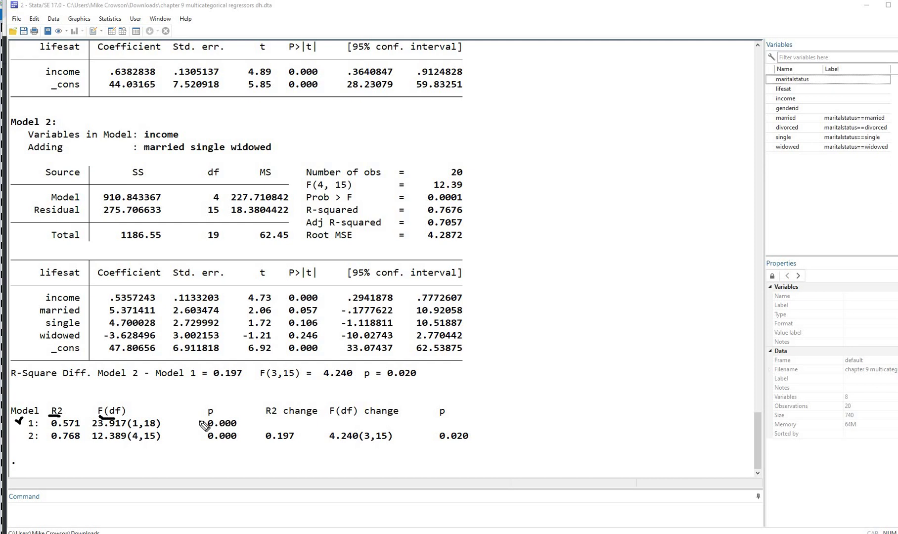
drag(204, 416, 210, 415)
drag(13, 435, 76, 442)
click(99, 443)
drag(130, 440, 99, 442)
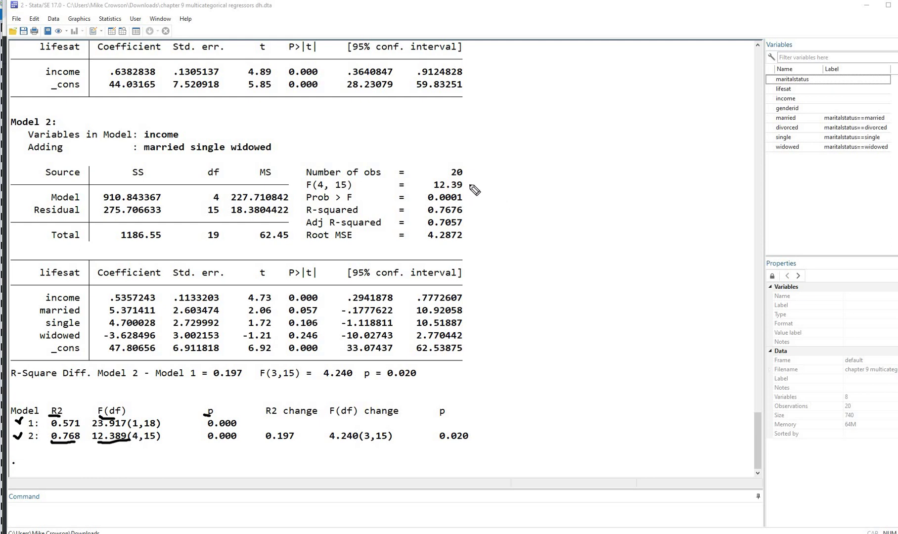
Review Model 2's overall F test along with its R2 change, F(df) change and associated p-value, and clear the pen marks.
drag(472, 184, 474, 202)
mouse_move(261, 445)
mouse_down()
mouse_move(275, 446)
mouse_move(299, 427)
mouse_move(272, 424)
mouse_move(256, 438)
mouse_move(267, 449)
mouse_move(305, 445)
mouse_up()
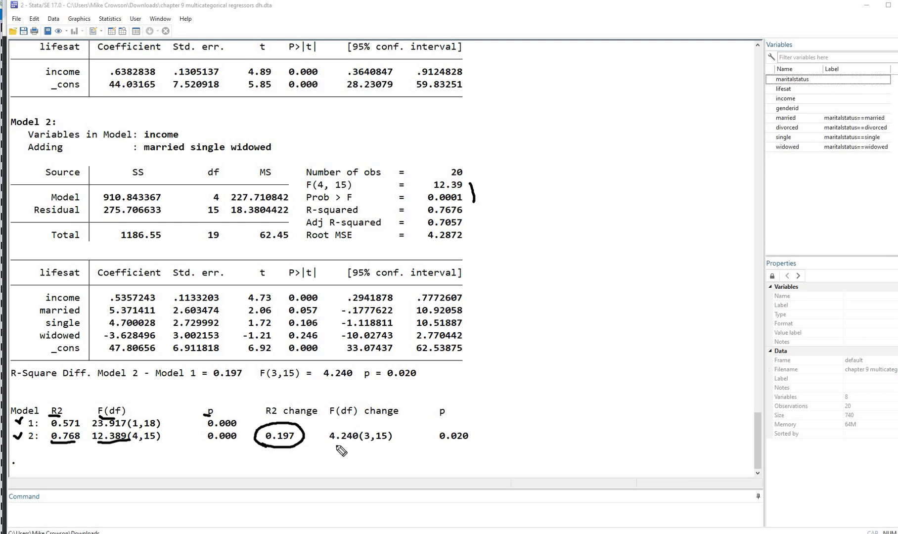
drag(337, 446, 467, 445)
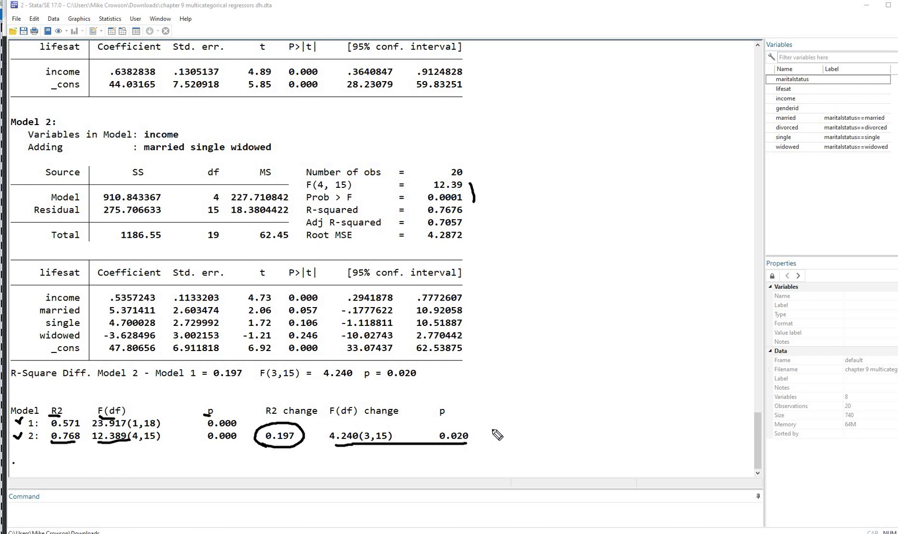
mouse_move(478, 434)
mouse_down()
mouse_move(482, 440)
mouse_move(505, 421)
mouse_up()
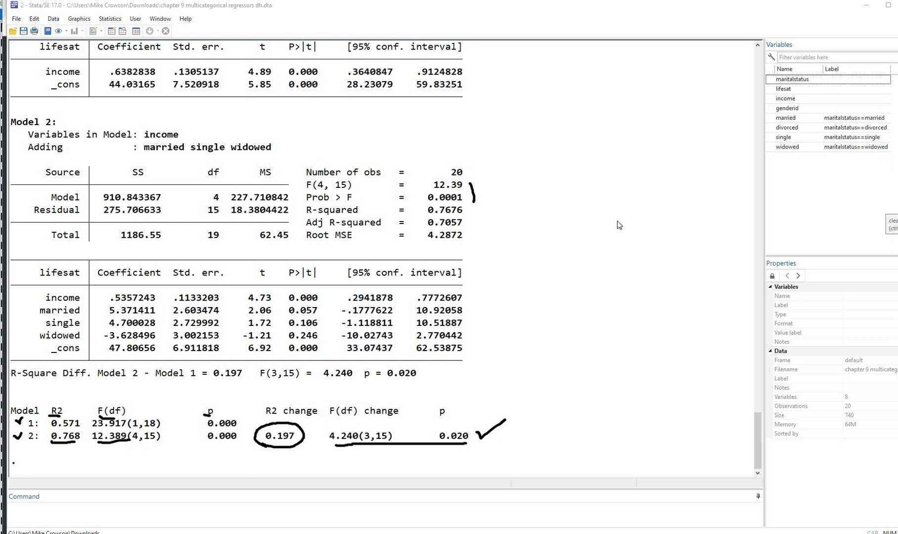
key(ctrl+shift+c)
Compare the marital status F test in the earlier ANOVA table with Model 2's F change and p-value in the hireg output.
scroll(616, 226, up, 10)
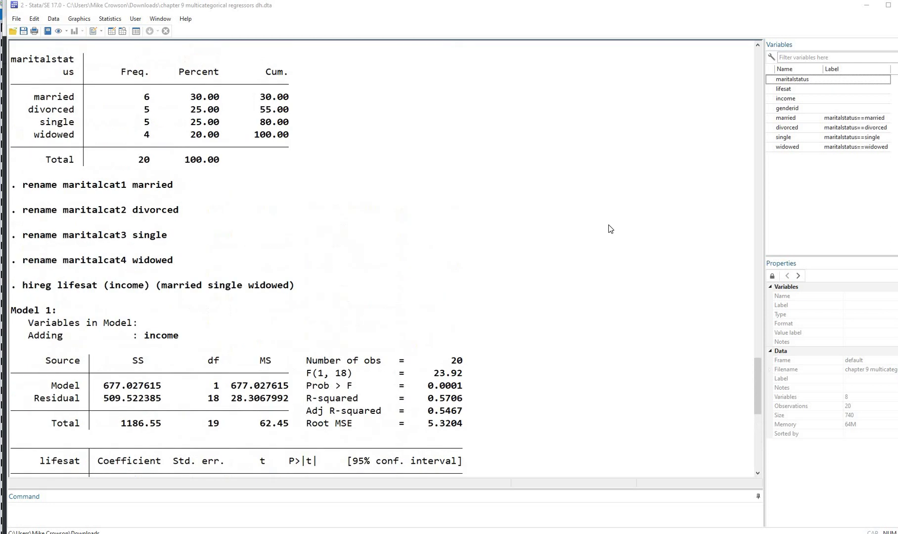
scroll(611, 229, up, 11)
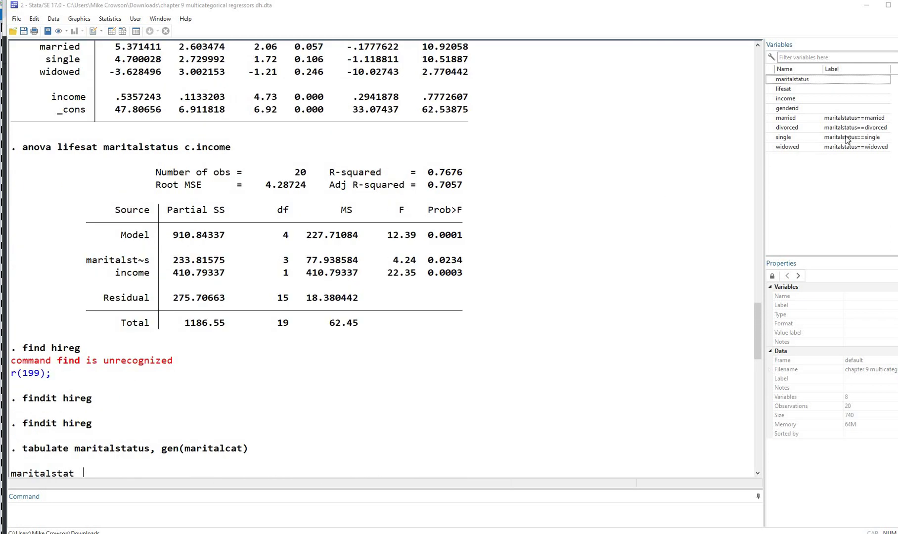
click(887, 149)
drag(393, 267, 451, 266)
key(Escape)
scroll(515, 340, down, 11)
scroll(522, 349, down, 11)
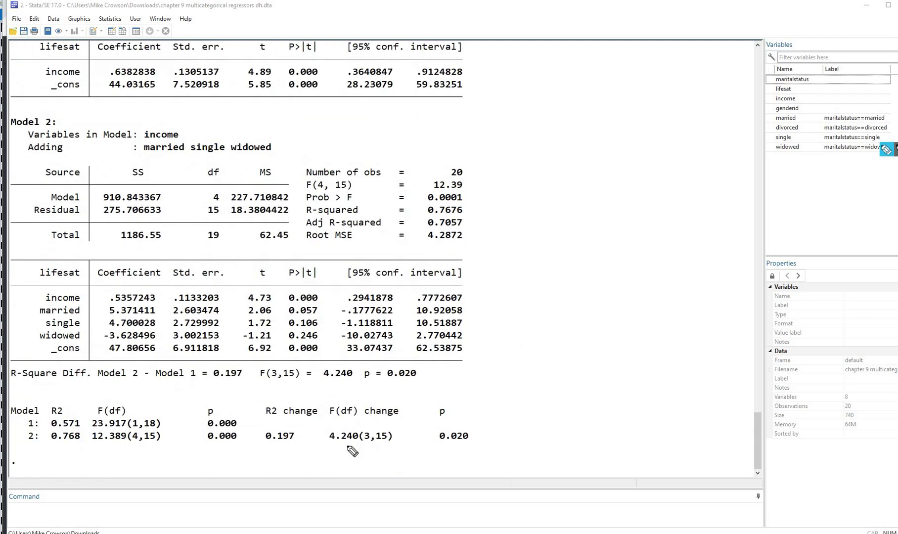
drag(357, 444, 337, 445)
drag(457, 444, 439, 445)
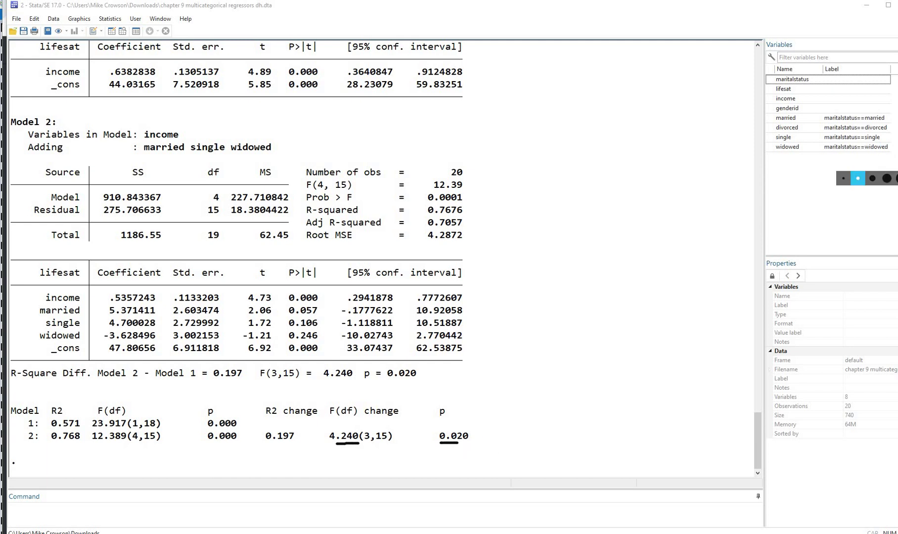
key(Escape)
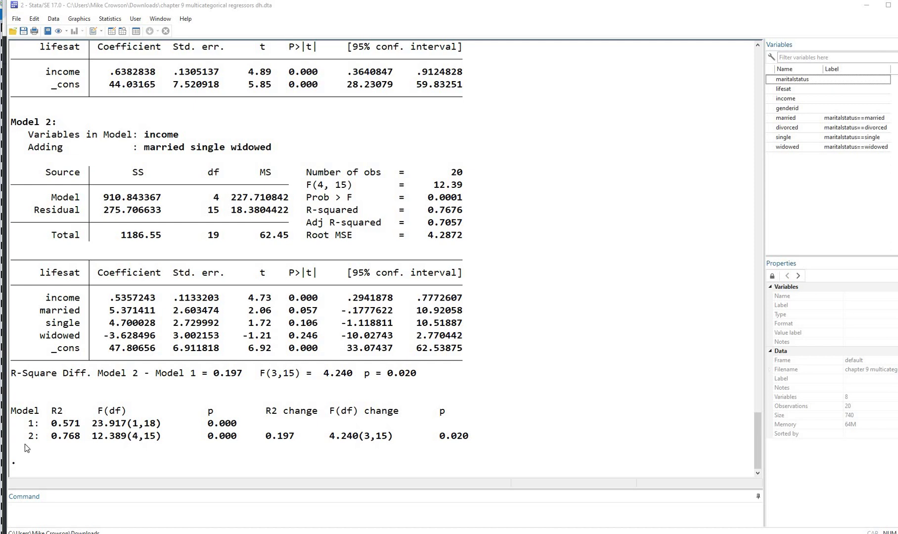
Obtain descriptive statistics for income by running sum income, and select the mean in the output.
click(96, 508)
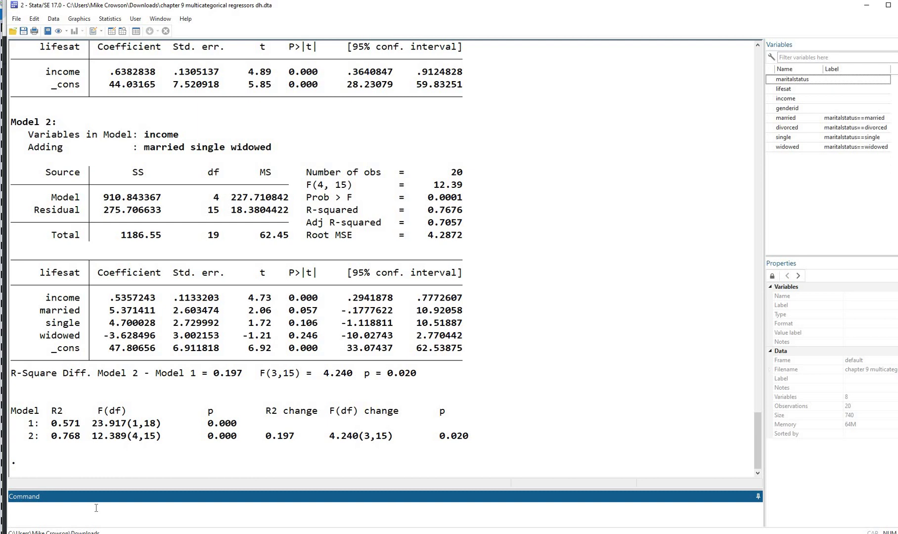
text(sum)
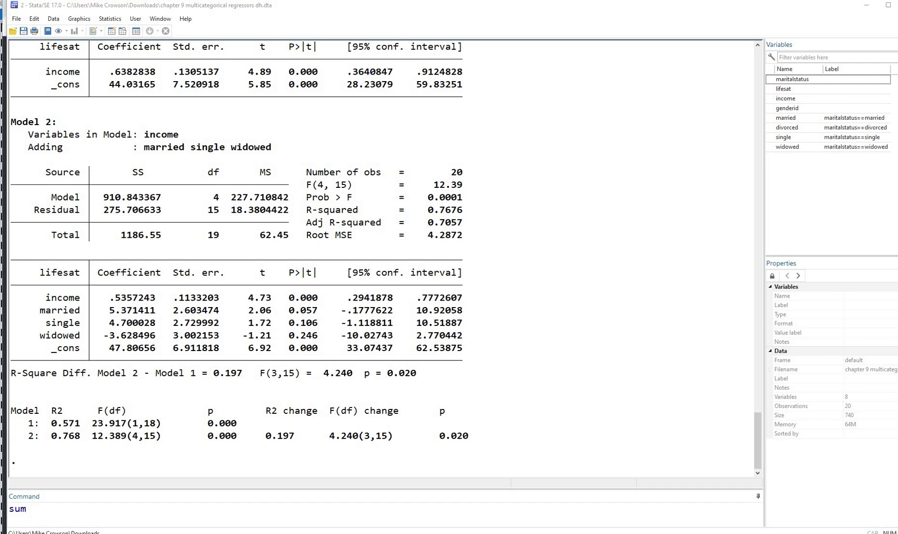
click(42, 511)
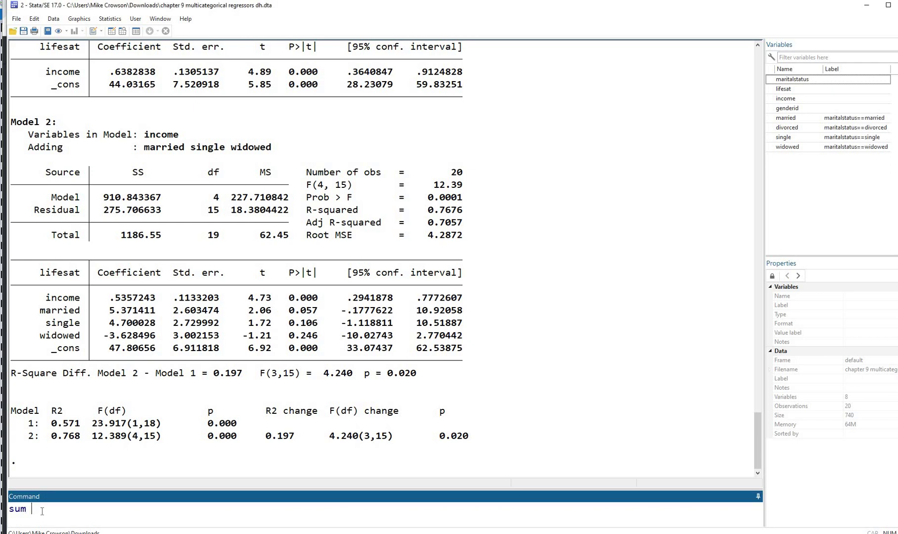
text(income)
key(Return)
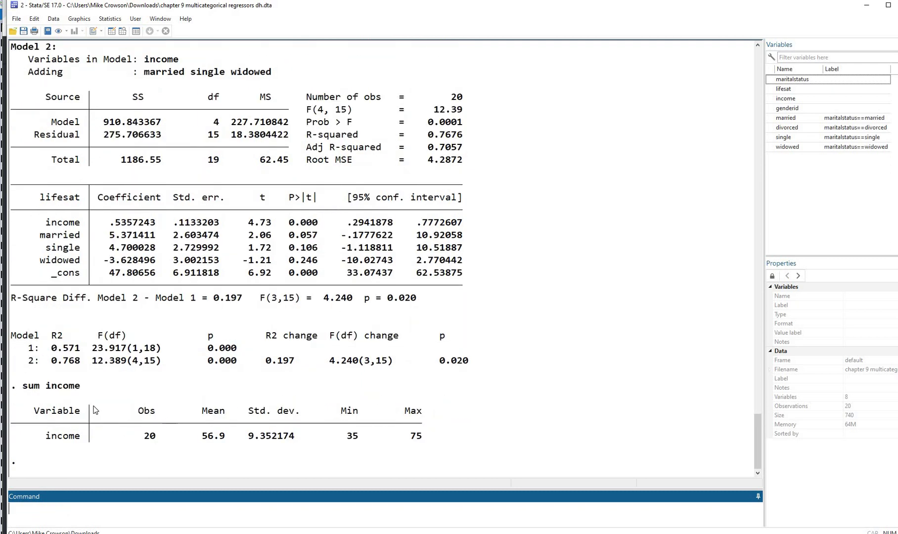
double_click(228, 438)
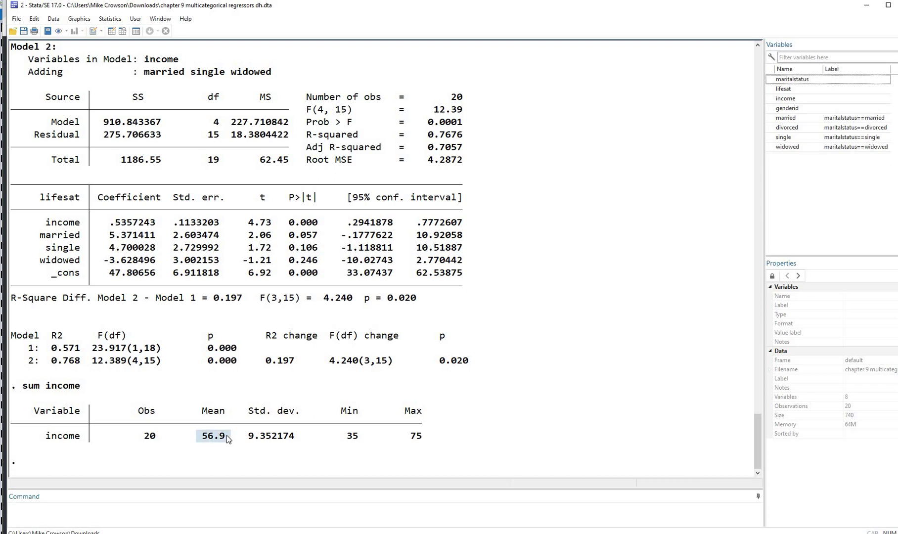
Create a mean-centered income variable by running gen incomecent = income-r(mean).
click(169, 512)
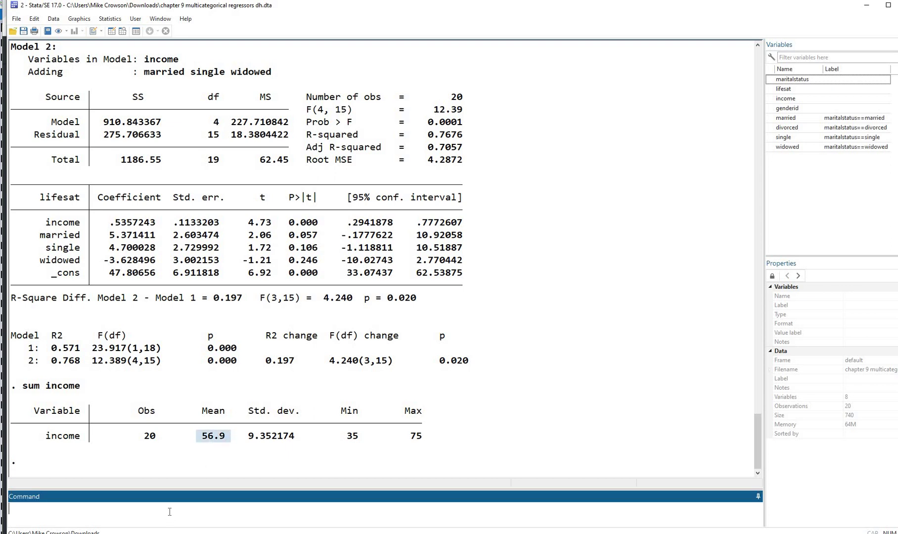
text(gen)
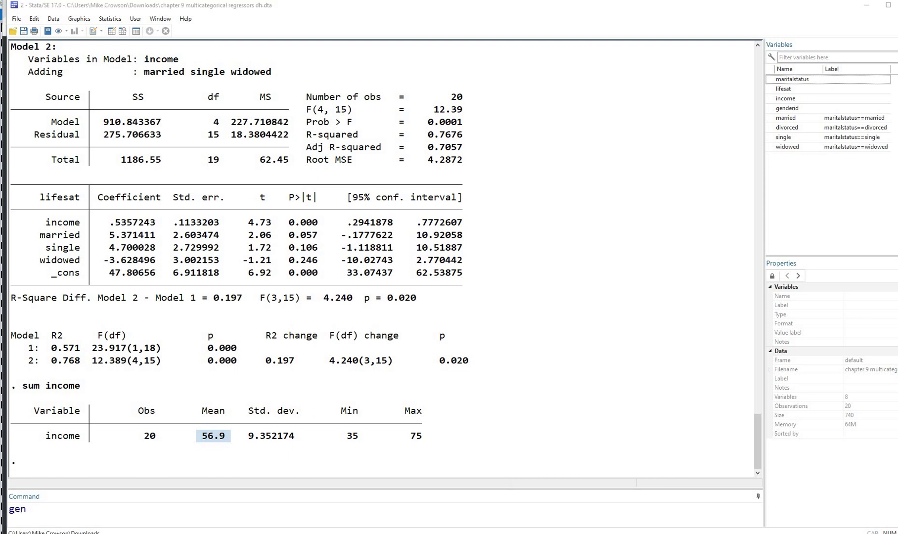
click(35, 508)
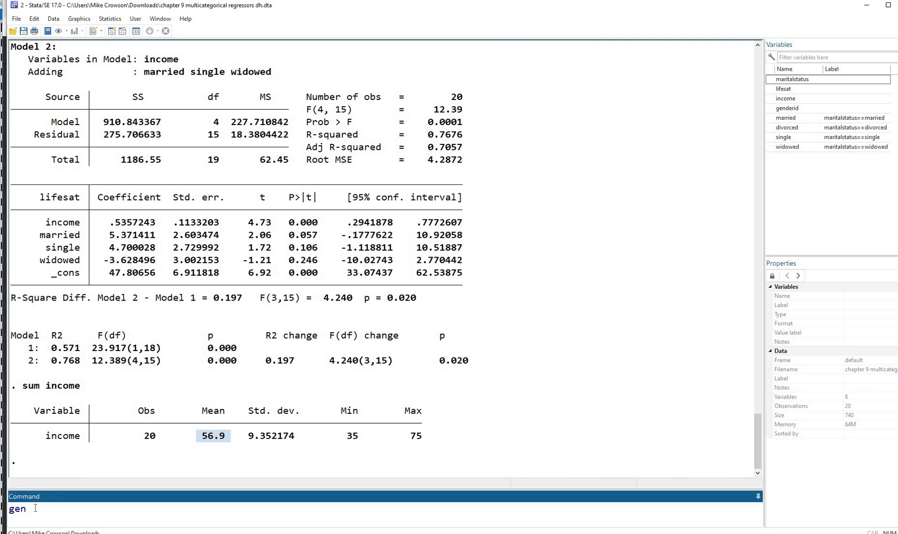
text(incomec)
text(ent = income)
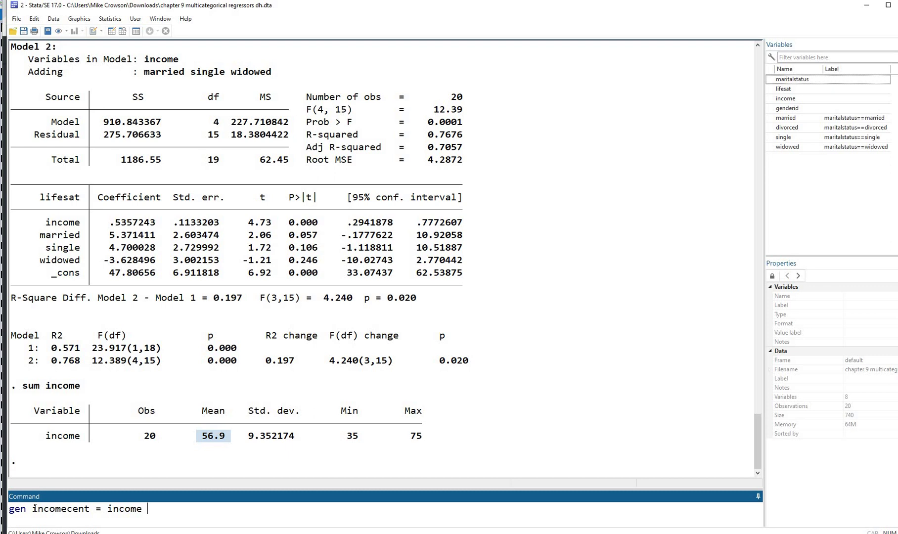
text(-)
key(BackSpace)
key(BackSpace)
text(-r(mean))
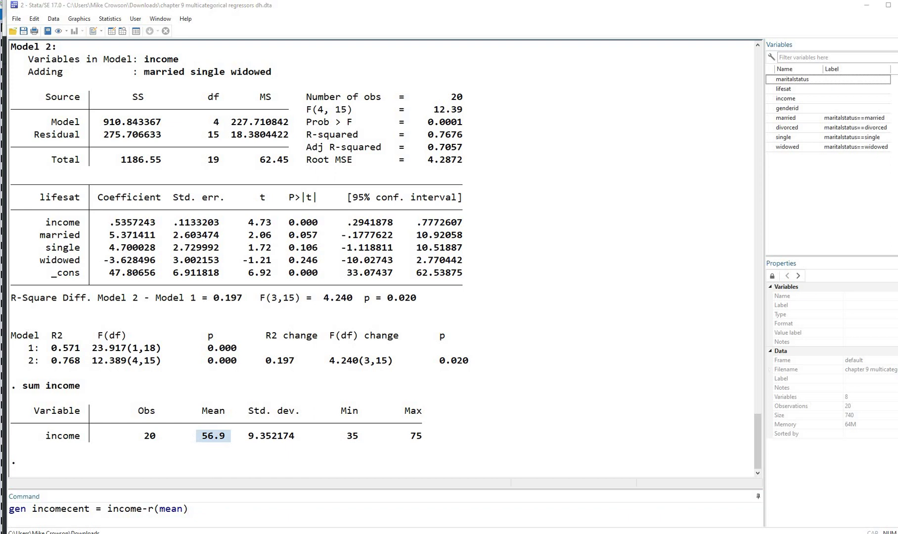
click(197, 510)
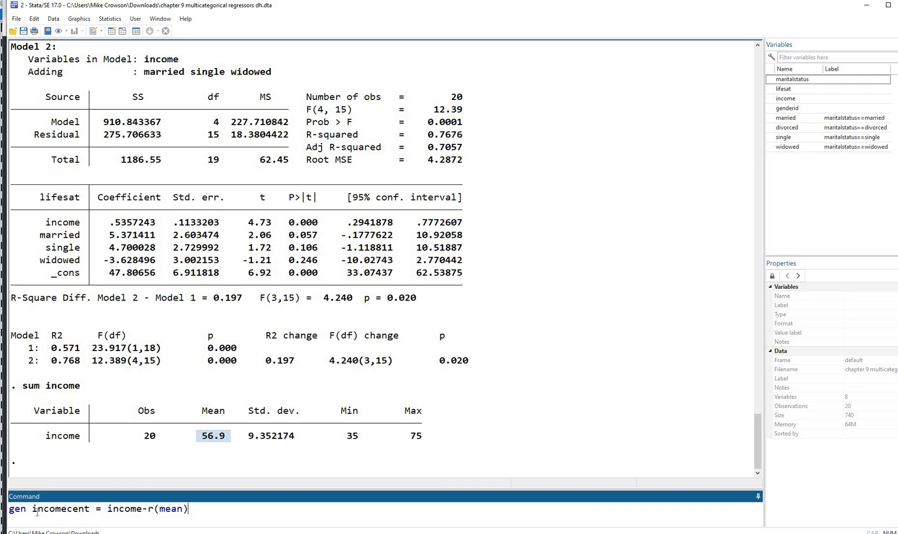
key(Left)
key(Left)
key(Left)
key(Left)
key(Left)
key(Left)
key(Left)
key(Left)
key(Left)
key(Left)
key(Left)
key(Left)
key(Left)
key(Left)
key(Left)
key(Left)
key(Left)
key(shift+Left)
key(shift+Left)
key(shift+Left)
key(shift+Left)
key(shift+Left)
key(shift+Left)
key(shift+Left)
key(shift+Left)
key(shift+Left)
key(shift+Left)
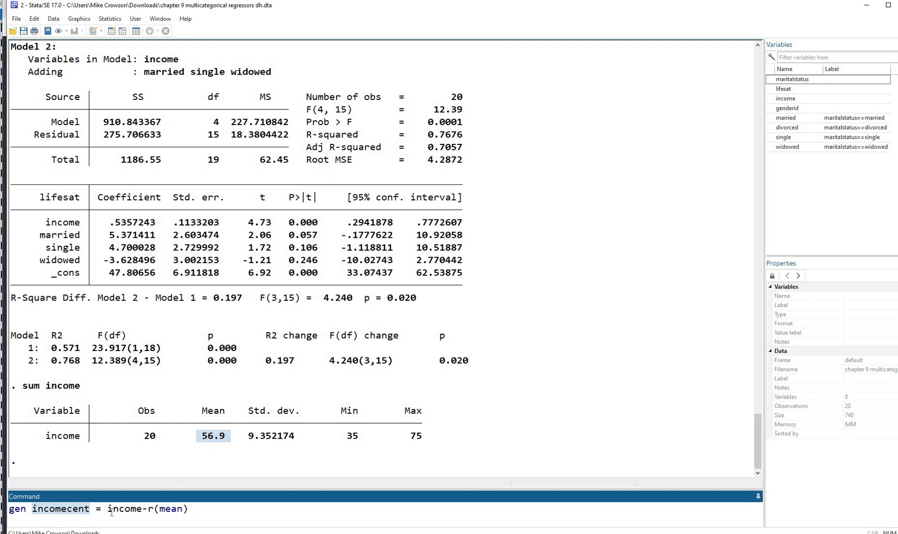
click(193, 509)
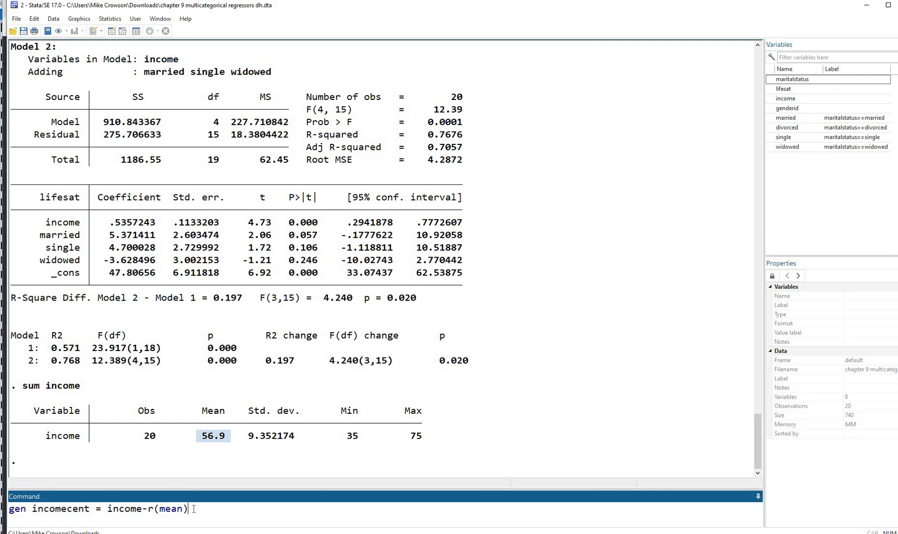
key(Return)
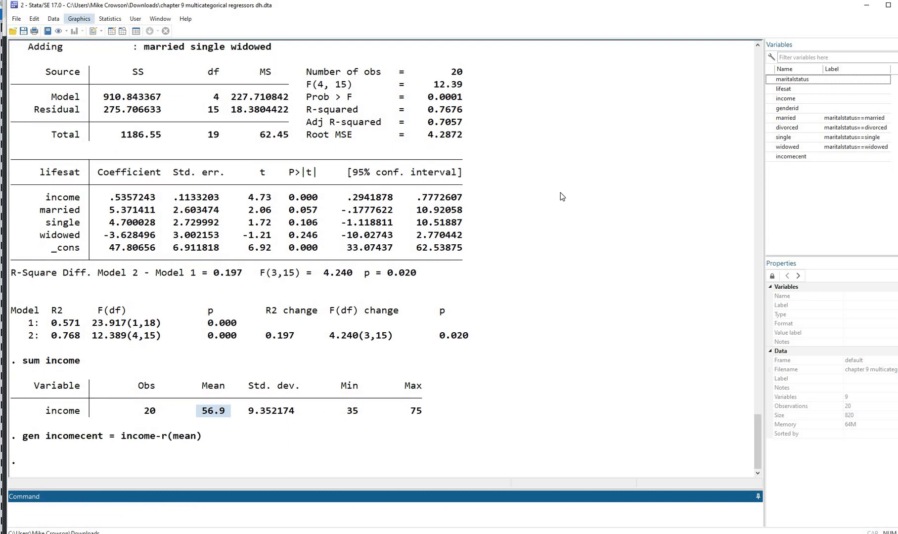
Mark incomecent in the variable list, clear the mark, and inspect its values in the Data Editor before closing it.
click(886, 149)
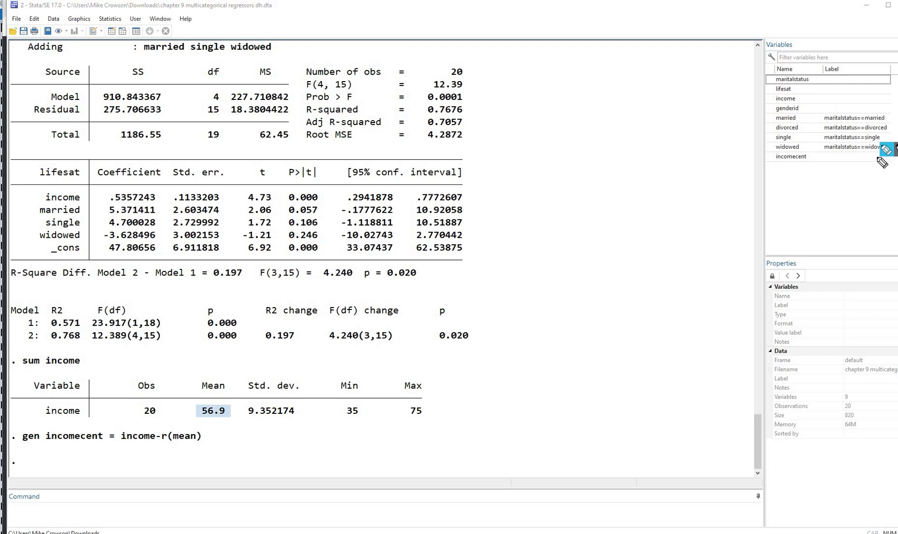
drag(765, 157, 775, 148)
key(Escape)
click(112, 32)
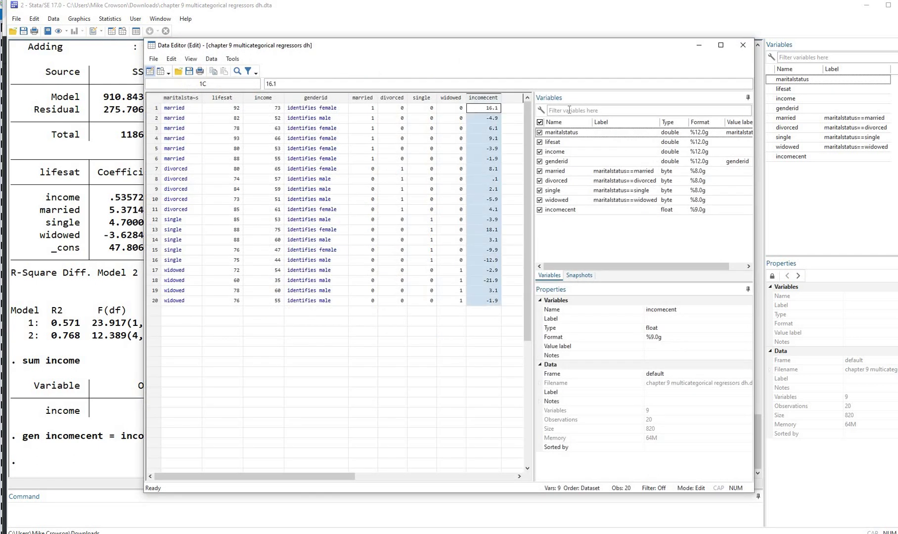
click(743, 45)
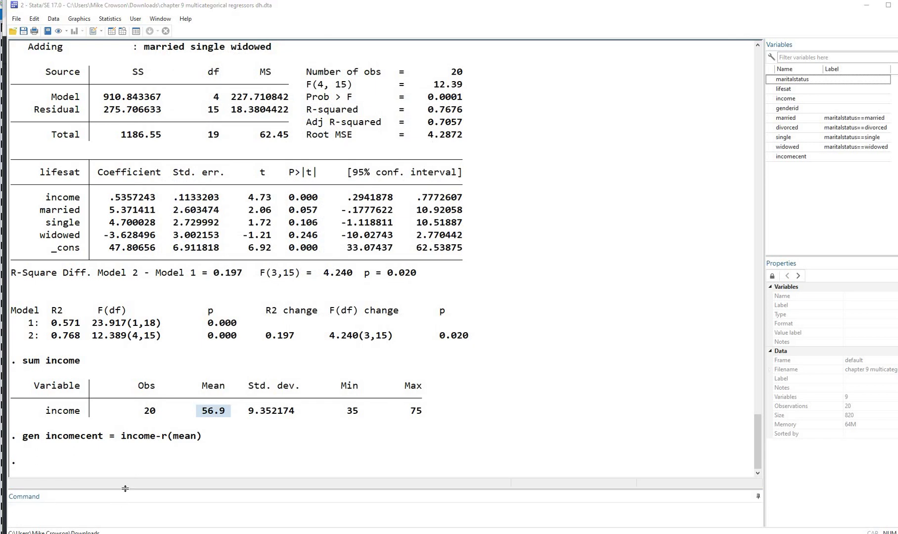
Regress life satisfaction on centered income and marital status with category 2 as base by running regress lifesat incomecent b2.maritalstatus.
click(128, 508)
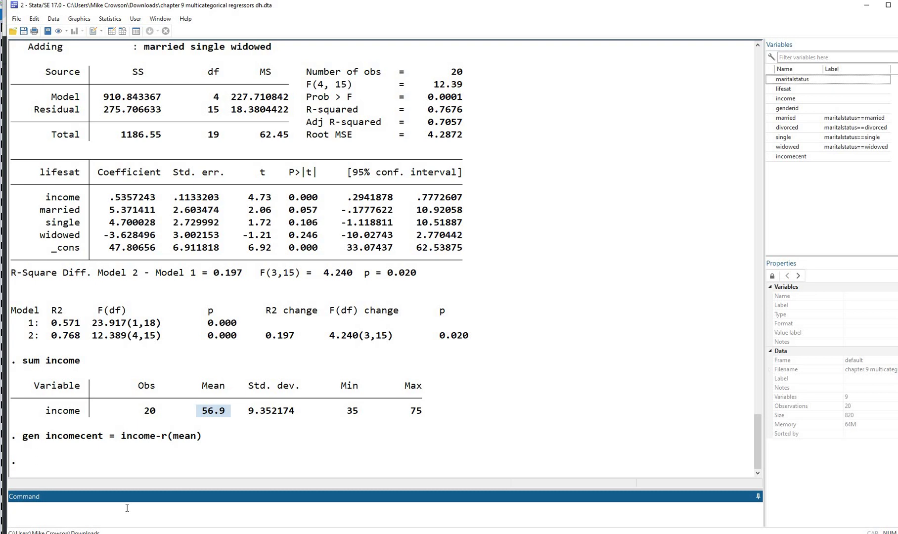
text(regress lifesat )
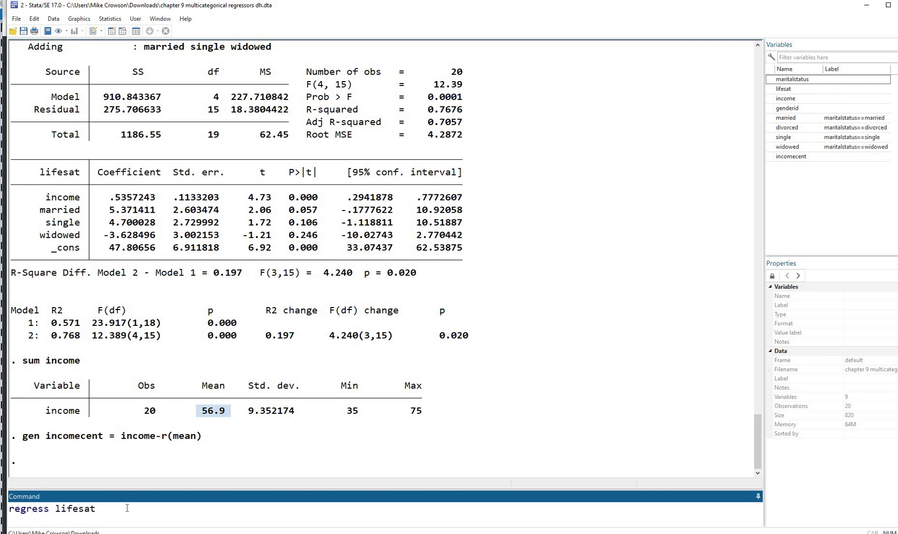
text(incomecent b2.)
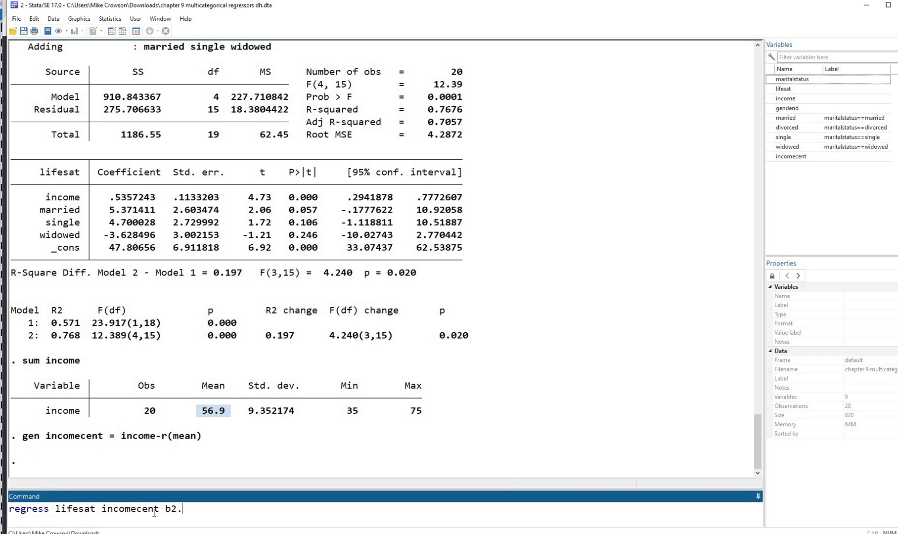
text(maritalstatus)
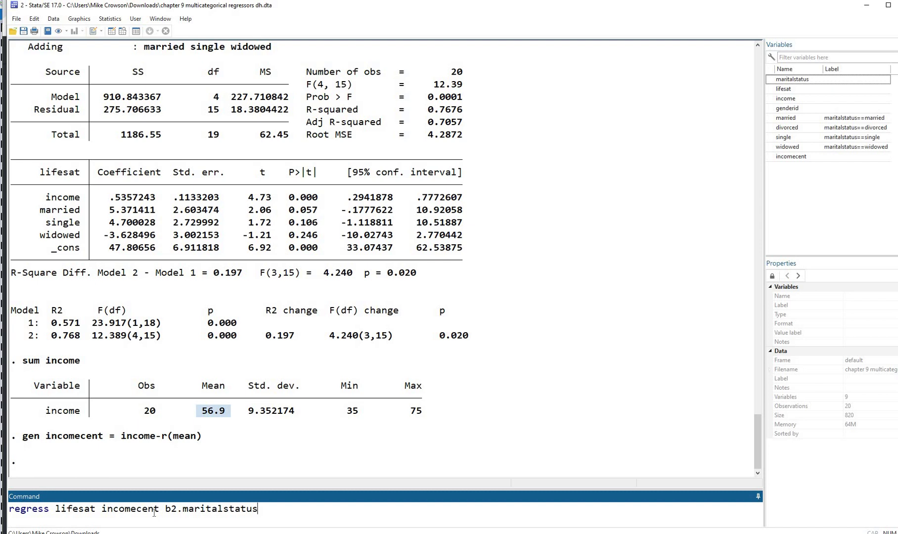
key(Return)
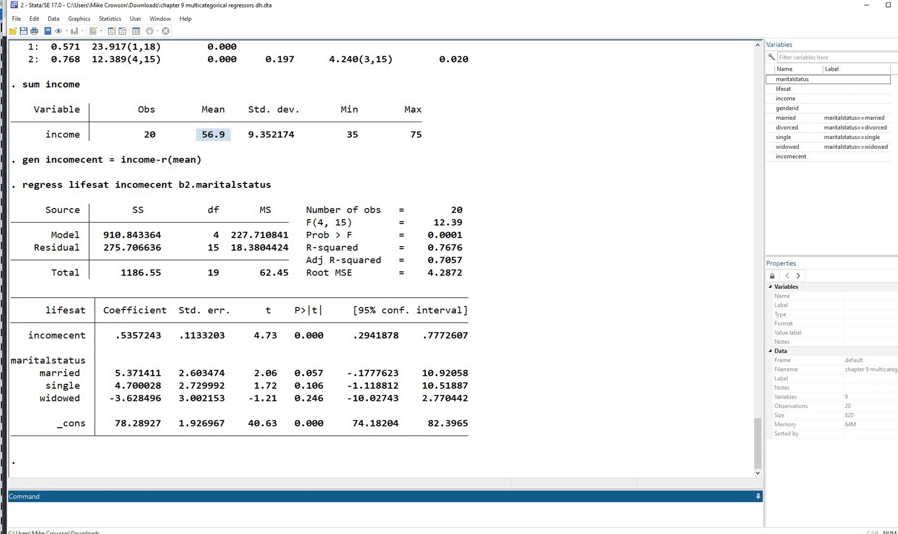
Examine the constant, the incomecent slope and the marital status coefficients in the new regression output, and clear the pen marks.
click(887, 152)
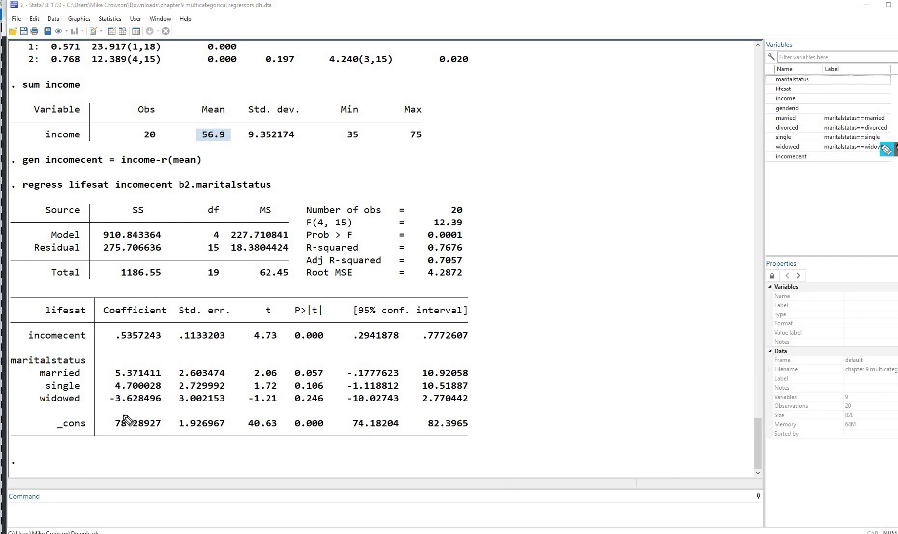
mouse_move(127, 420)
mouse_down()
mouse_move(115, 429)
mouse_move(124, 436)
mouse_move(171, 433)
mouse_move(157, 421)
mouse_move(116, 417)
mouse_up()
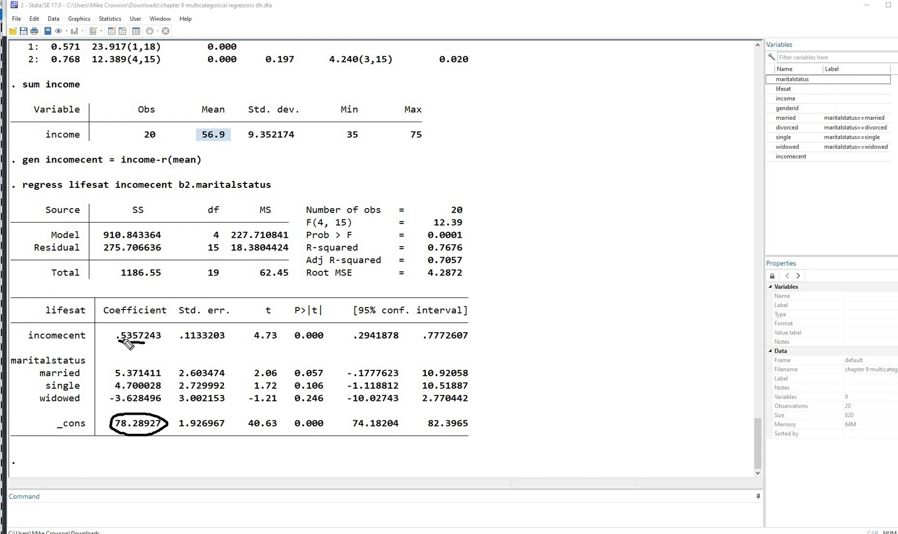
drag(119, 341, 144, 342)
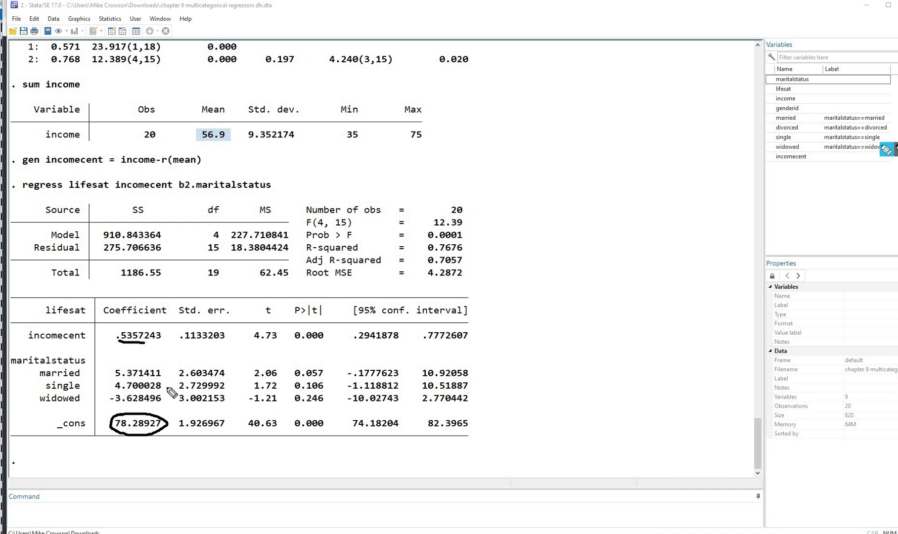
drag(164, 403, 162, 369)
key(Escape)
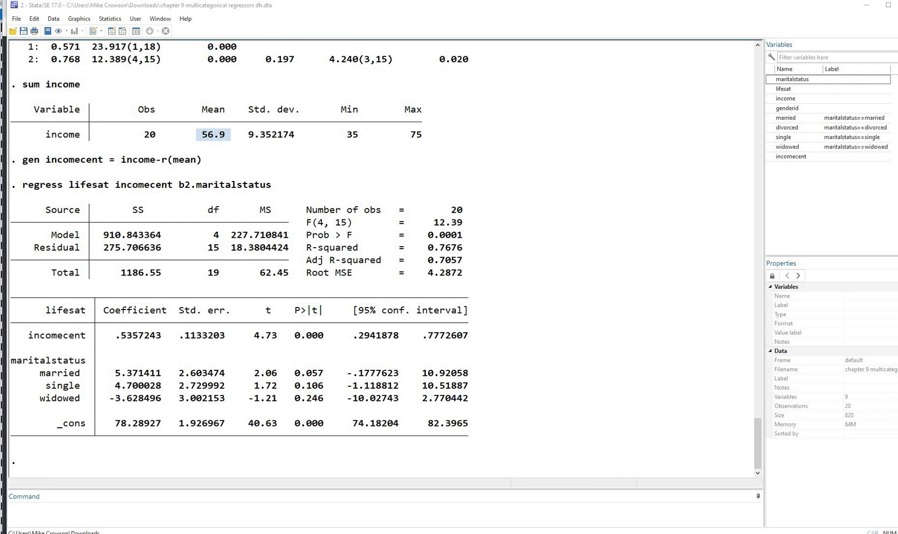